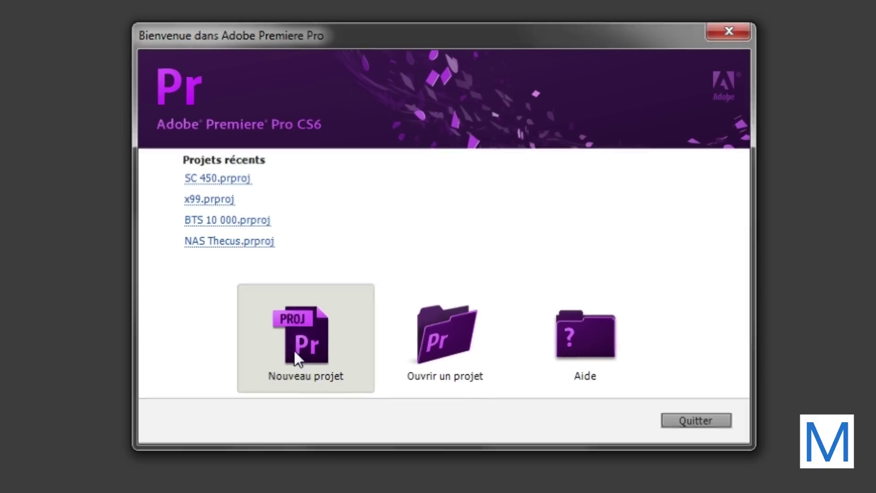
Create a new project named 'Premiere CS6' with the default location and scratch-disk settings
left_click(294, 349)
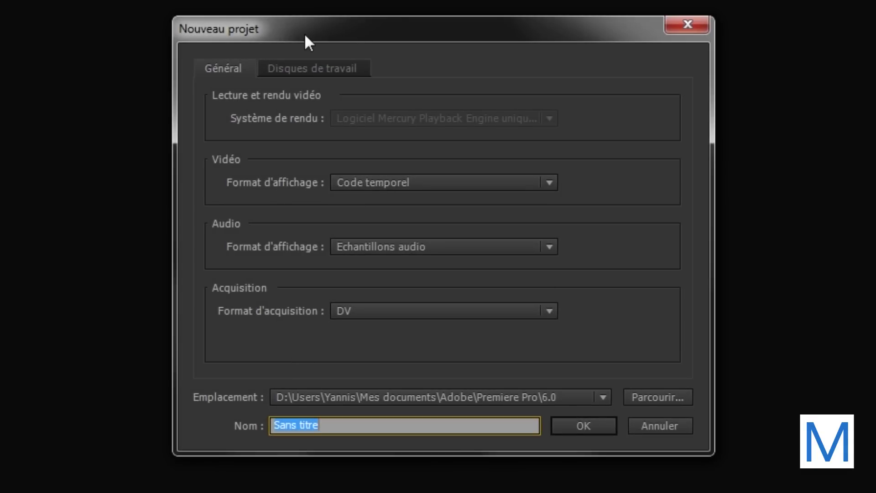
left_click_drag(305, 36, 295, 50)
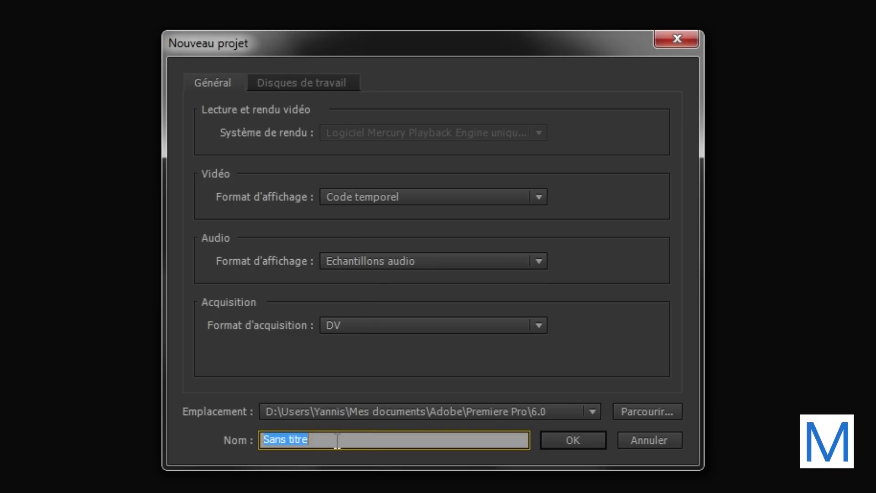
type("Premiere CS6")
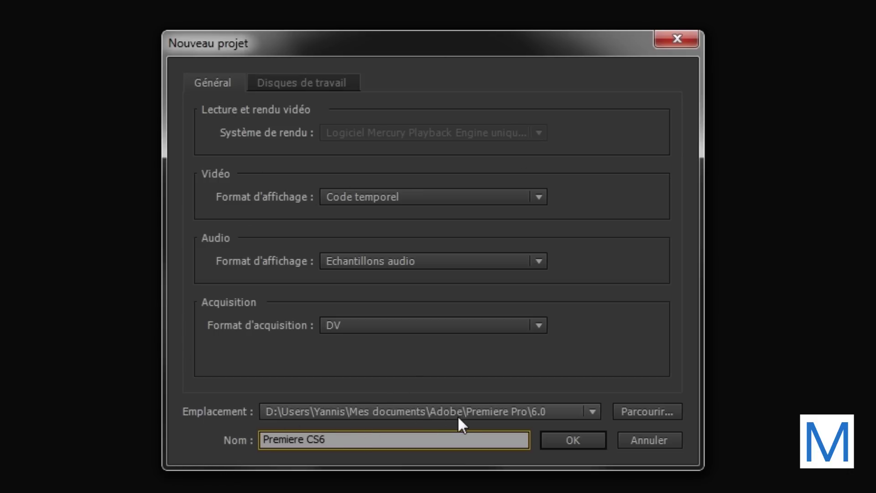
left_click(418, 412)
left_click(417, 413)
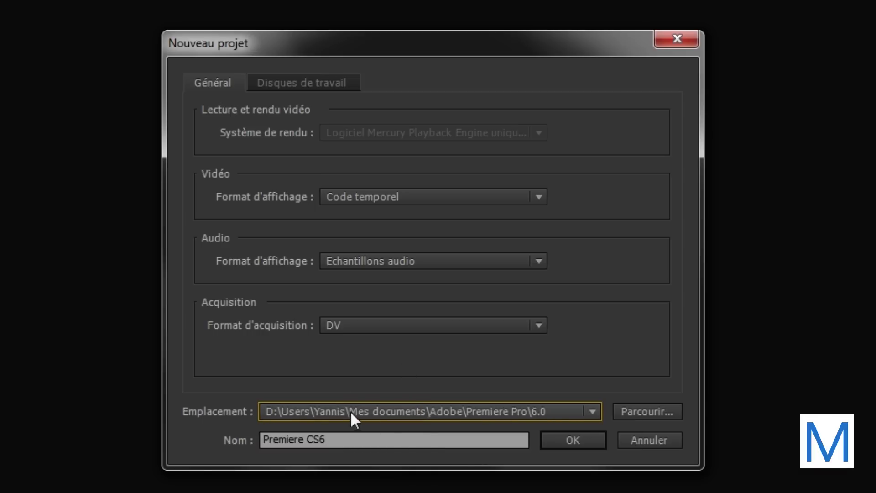
left_click(301, 81)
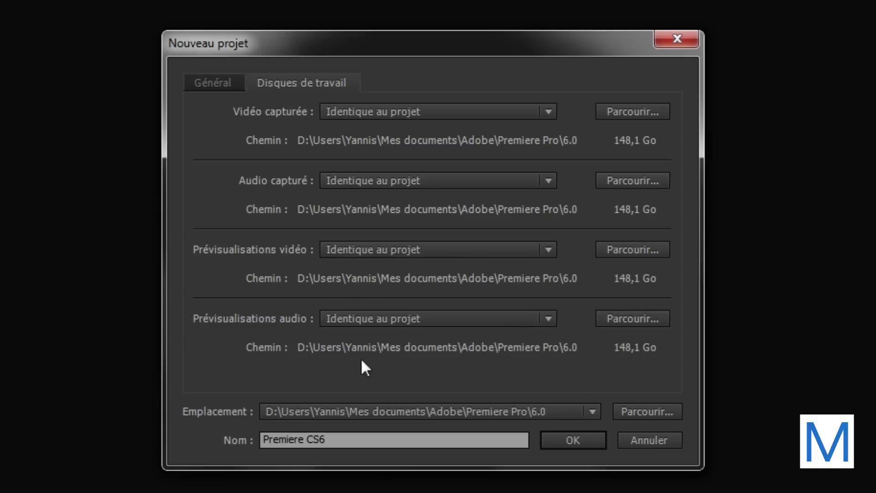
left_click(225, 84)
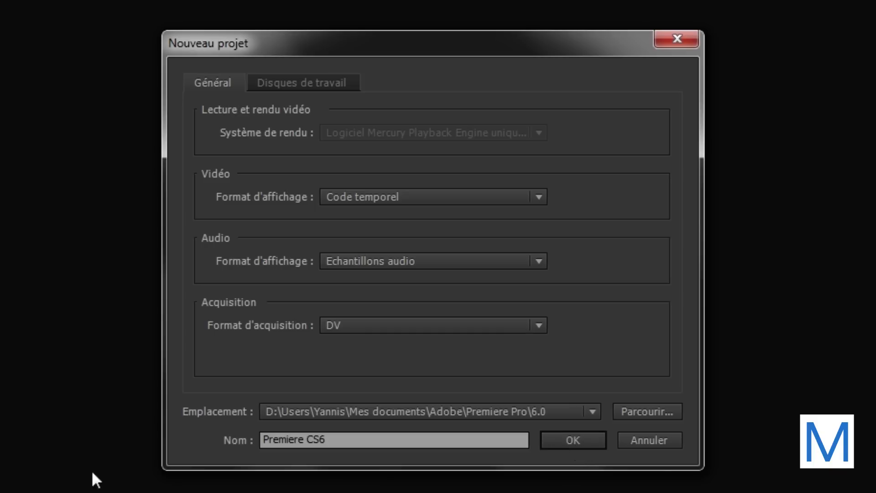
Confirm the new project and browse the DVCPROHD 1080p24 sequence preset
left_click(560, 441)
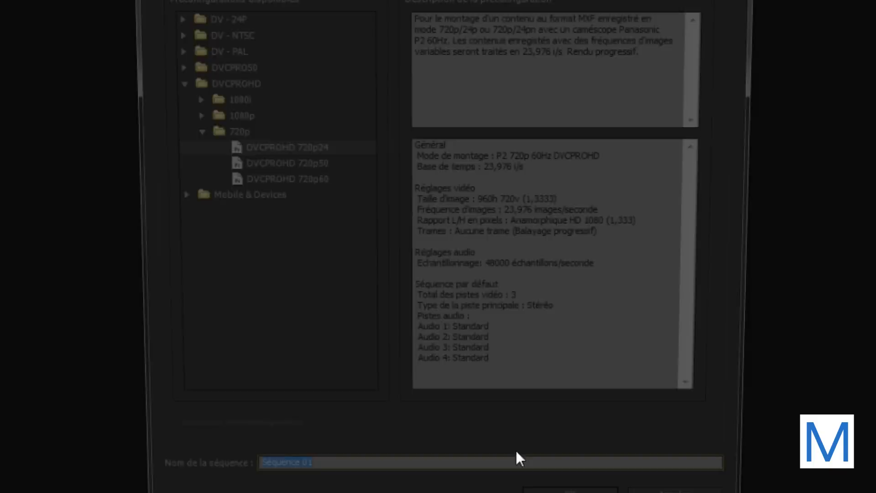
left_click_drag(356, 36, 353, 28)
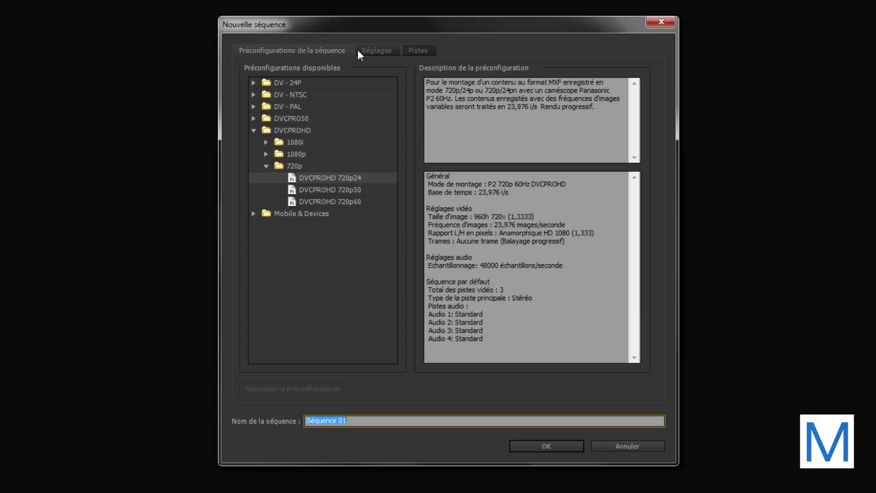
left_click(267, 156)
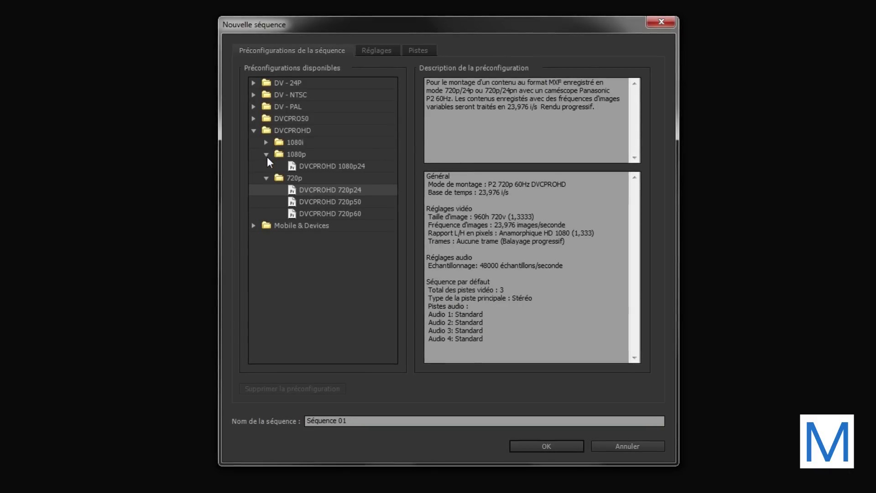
left_click(324, 166)
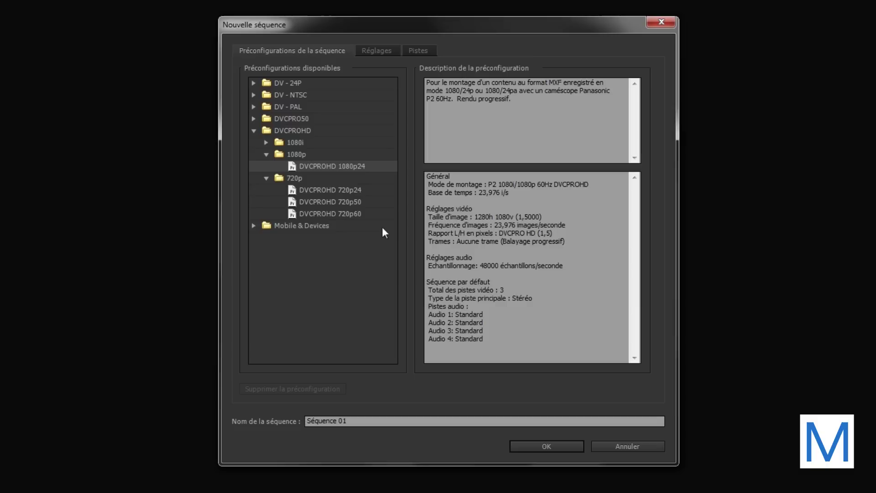
Preview the DVCPROHD 720p50 preset, then cancel without creating a sequence
left_click(315, 202)
left_click(316, 164)
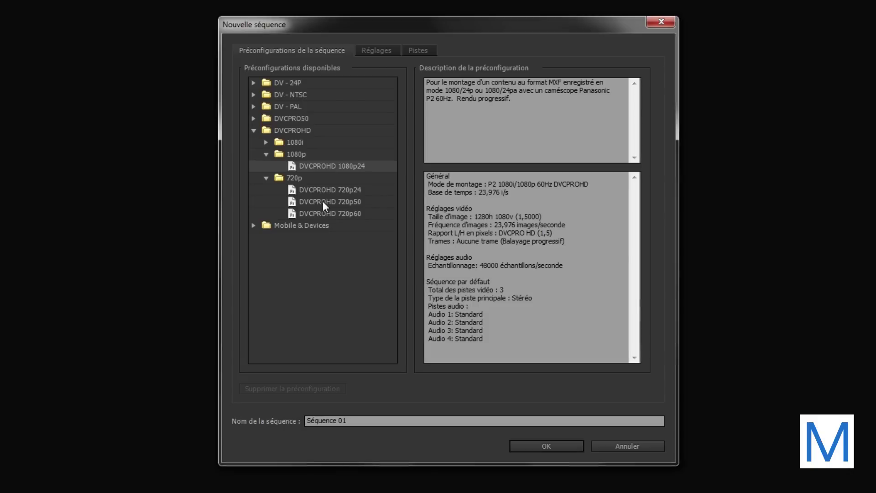
left_click(322, 204)
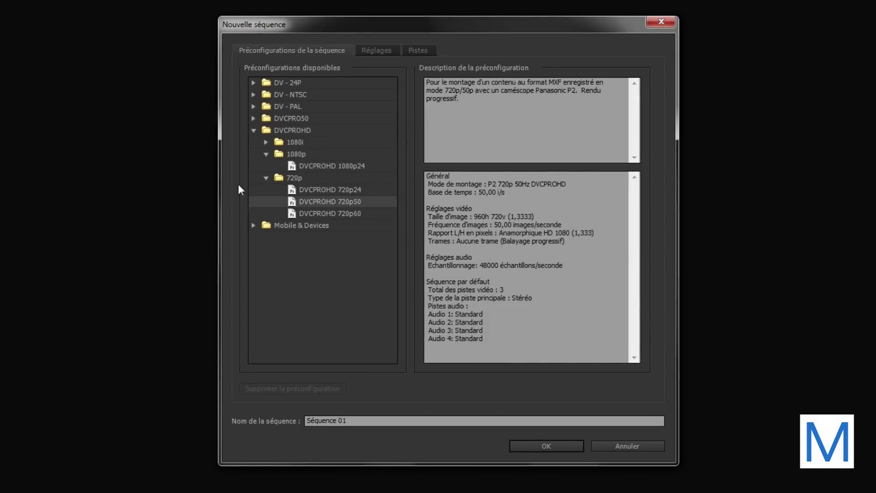
left_click_drag(313, 21, 300, 11)
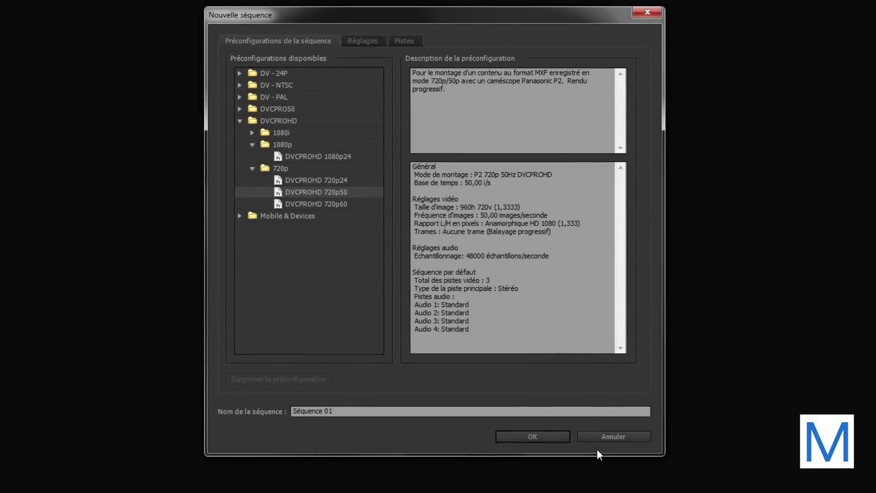
left_click(603, 437)
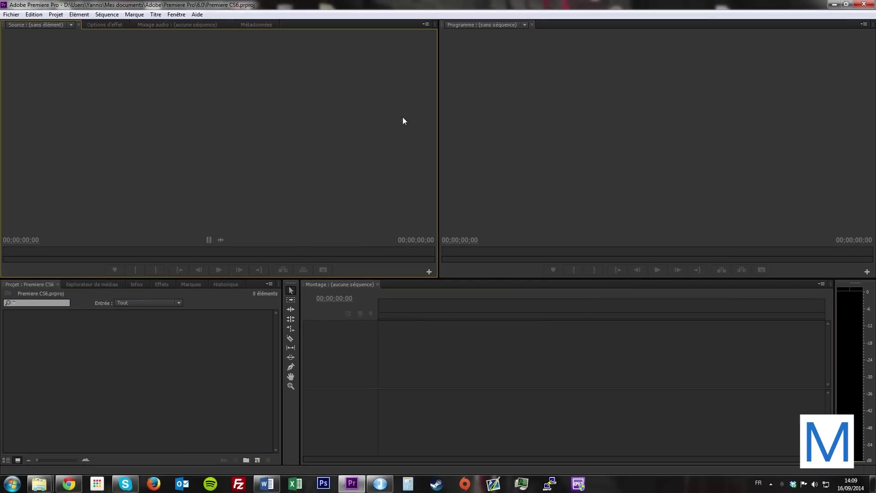
left_click(186, 376)
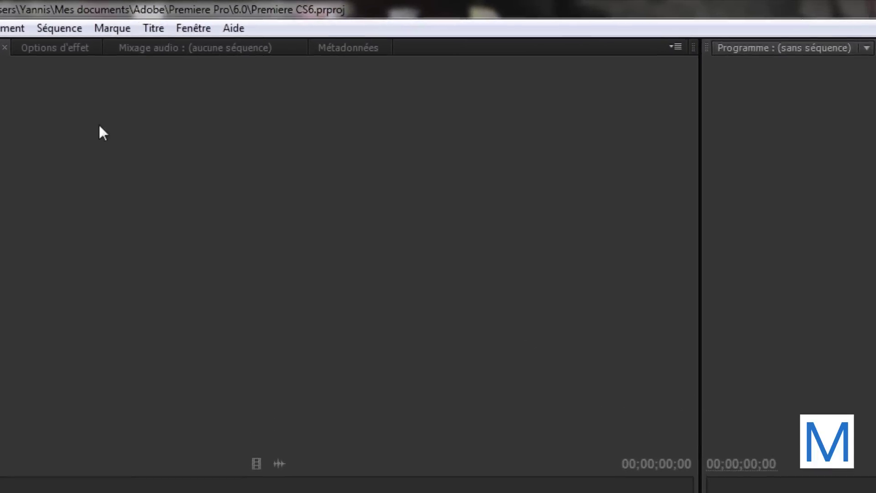
left_click(188, 25)
mouse_move(339, 31)
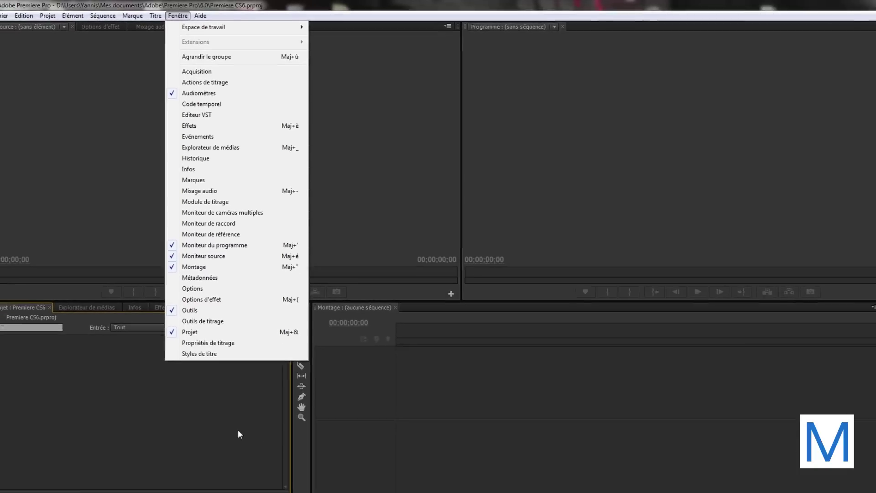
left_click(431, 406)
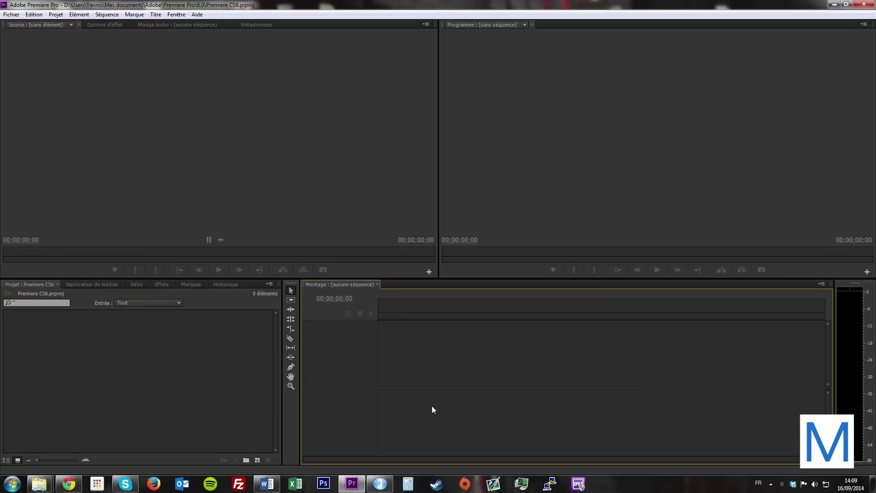
left_click(134, 381)
left_click(173, 185)
left_click(530, 150)
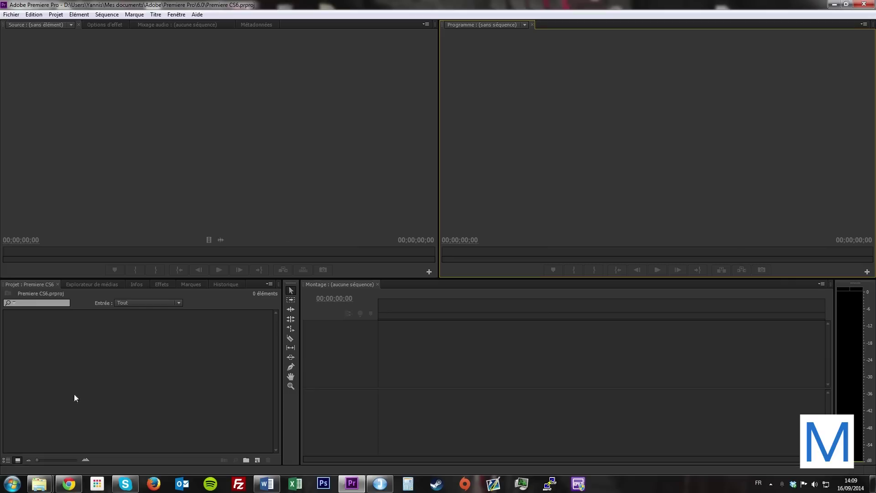
left_click(181, 385)
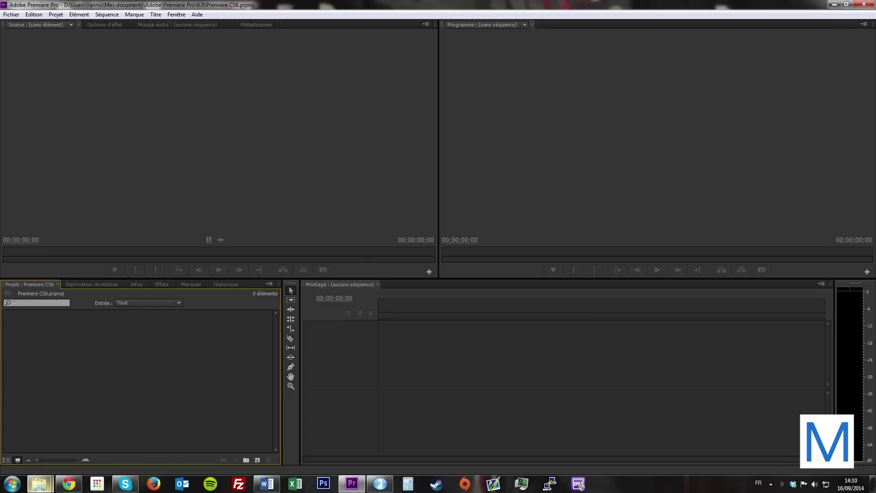
Import MVI_3497.MOV from the T.Bone SC450USB folder into the project, keeping its name
mouse_move(40, 483)
left_click(159, 433)
left_click_drag(408, 98, 508, 101)
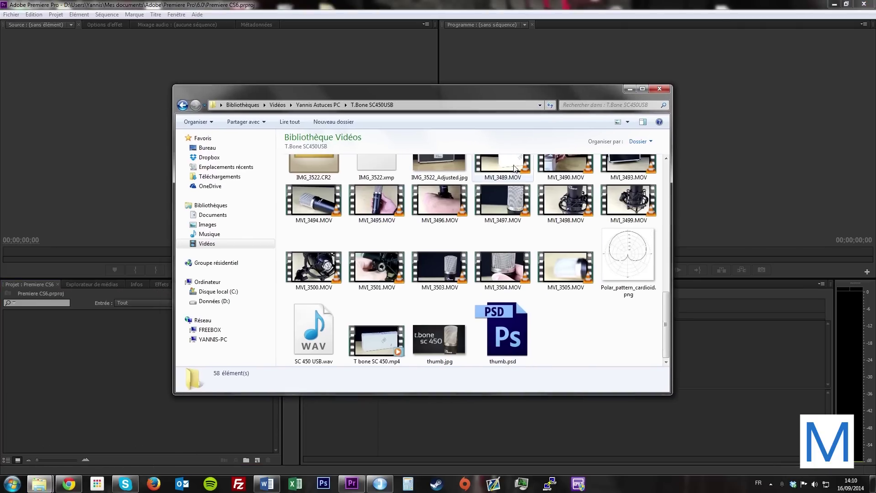
left_click_drag(503, 201, 130, 362)
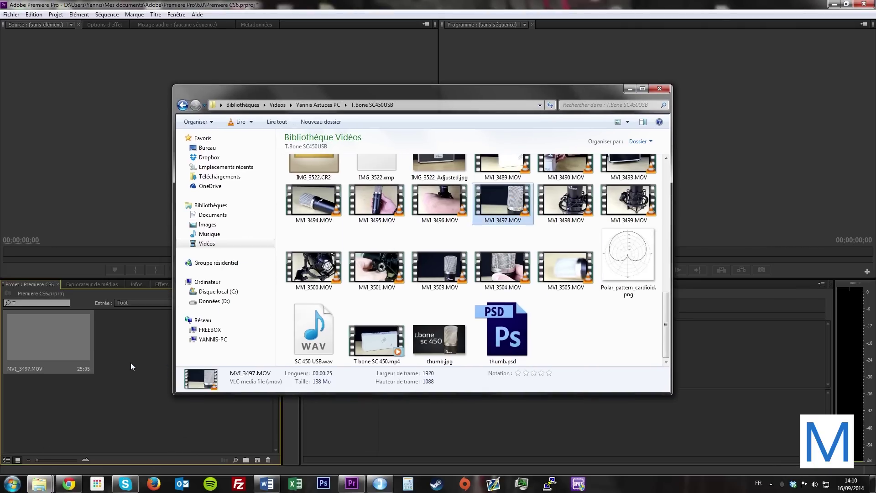
left_click(119, 381)
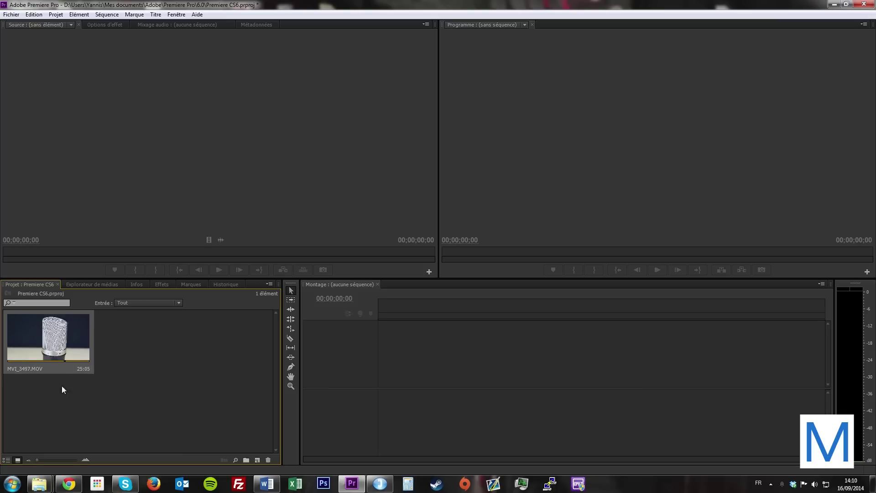
left_click(38, 367)
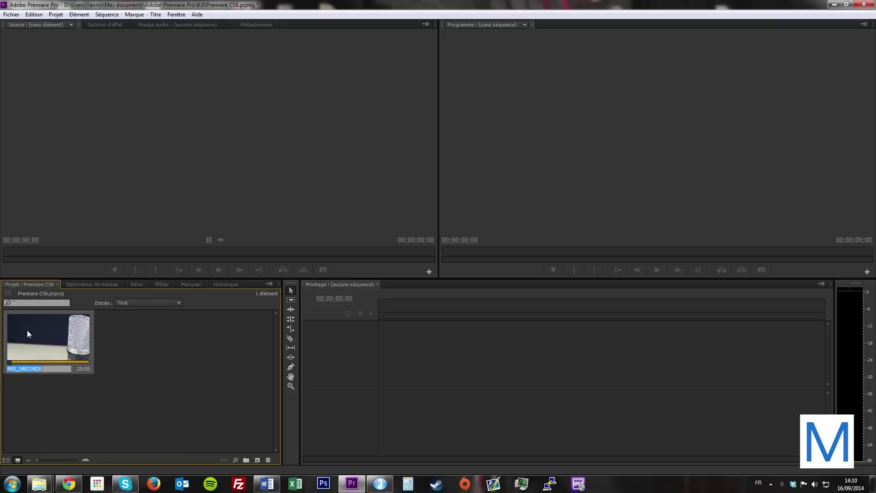
left_click(51, 336)
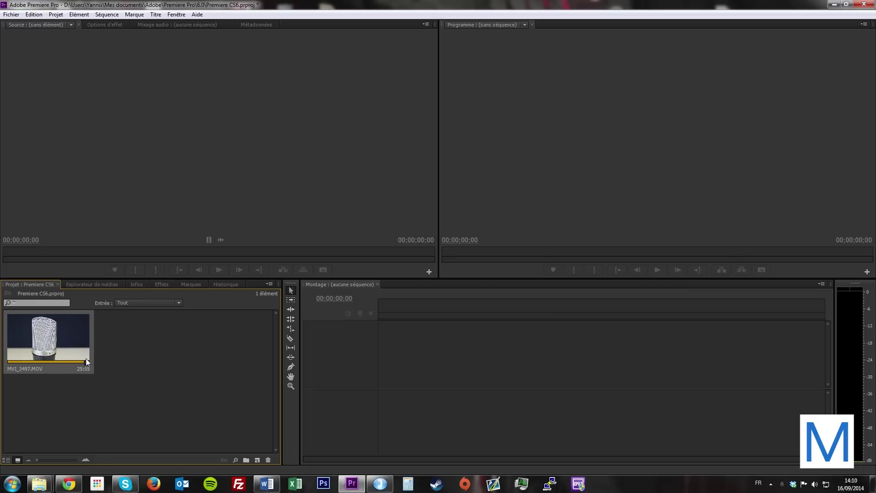
Import Polar_pattern_cardioid.png from the T.Bone SC450USB folder into the project
mouse_move(39, 483)
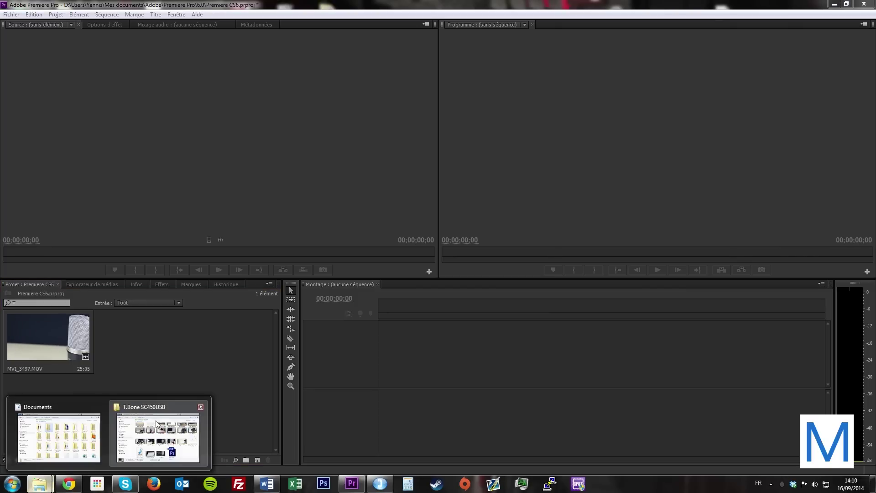
left_click(157, 426)
left_click_drag(628, 255, 139, 429)
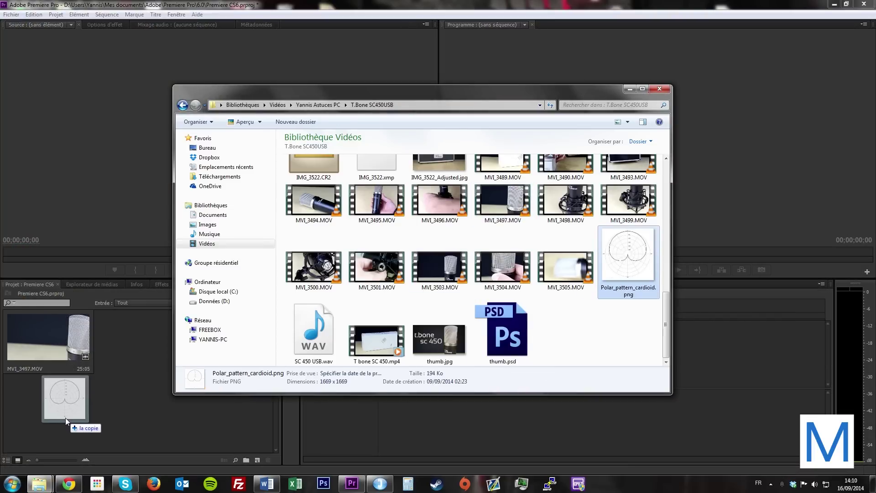
left_click(147, 428)
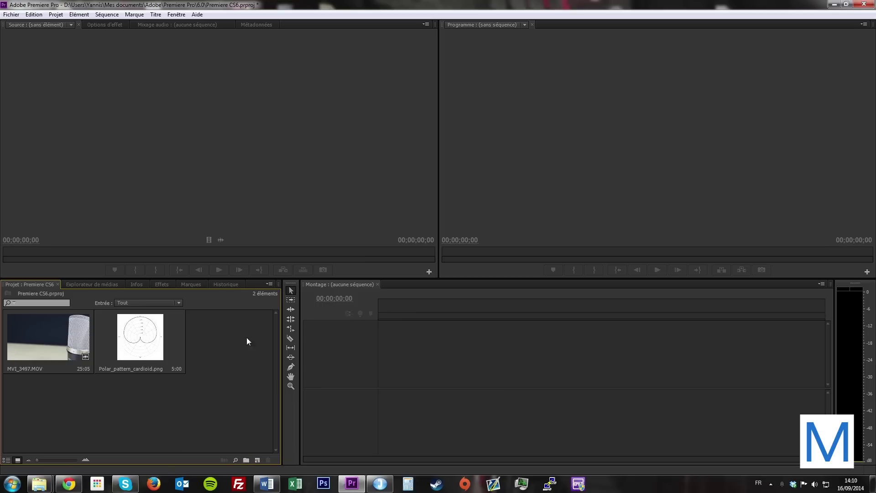
Create an 'Images' bin, move Polar_pattern_cardioid.png into it, and check its contents
left_click(246, 460)
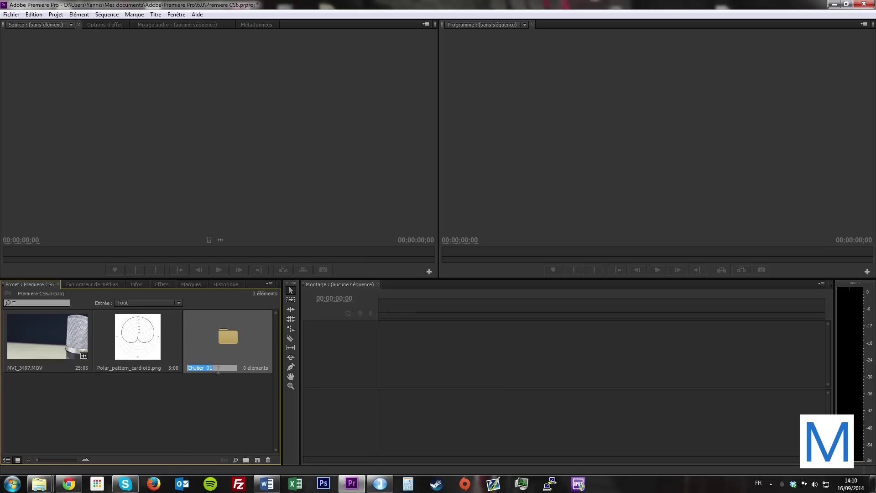
type("Images")
key("Return")
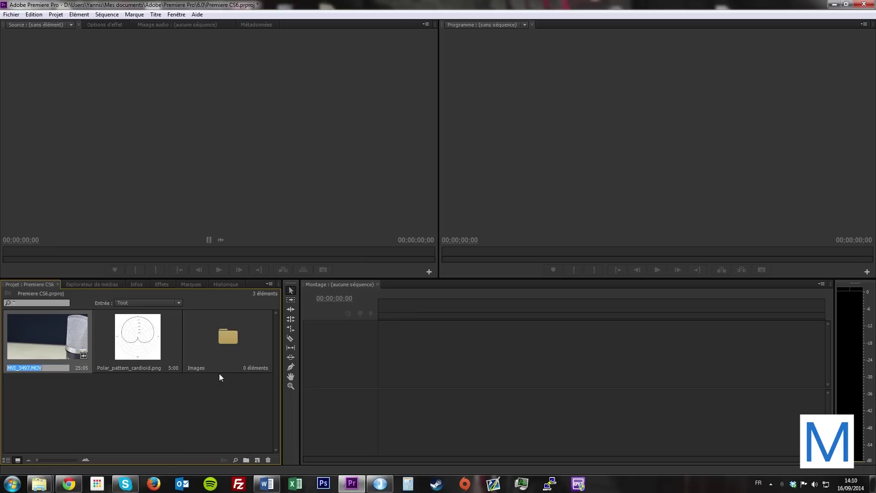
left_click(137, 333)
left_click_drag(137, 334, 228, 337)
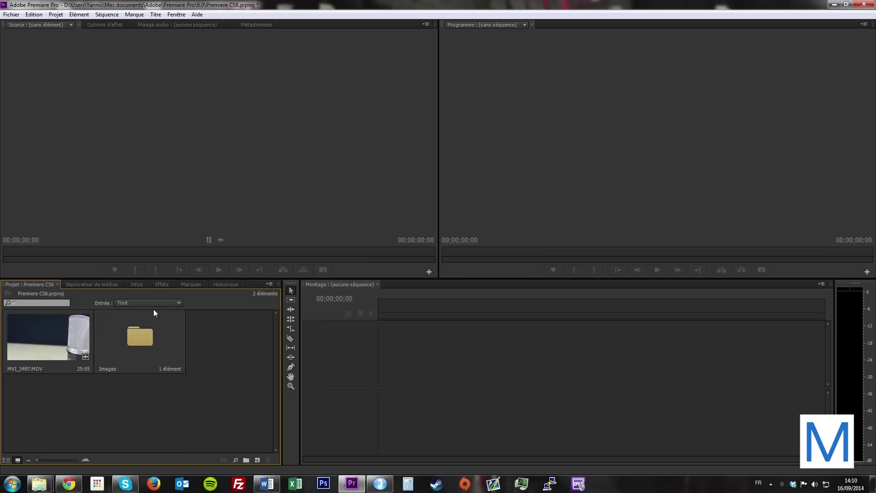
double_click(149, 336)
left_click_drag(162, 61, 185, 80)
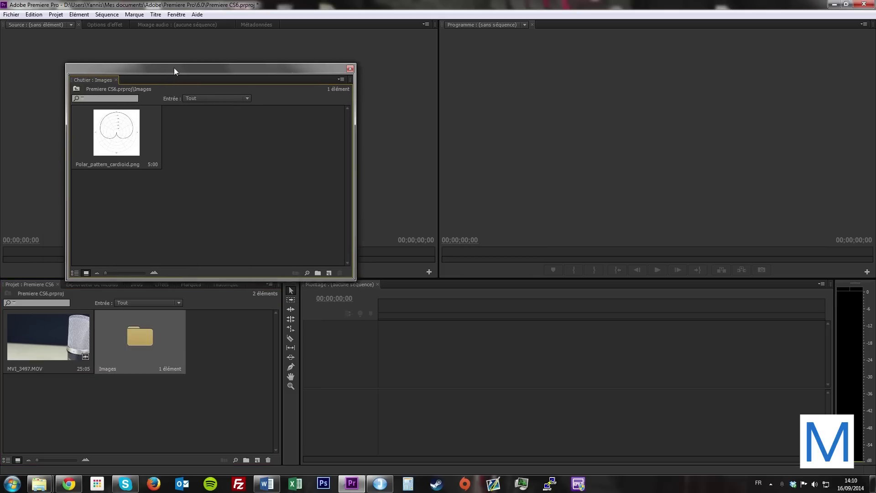
left_click(352, 81)
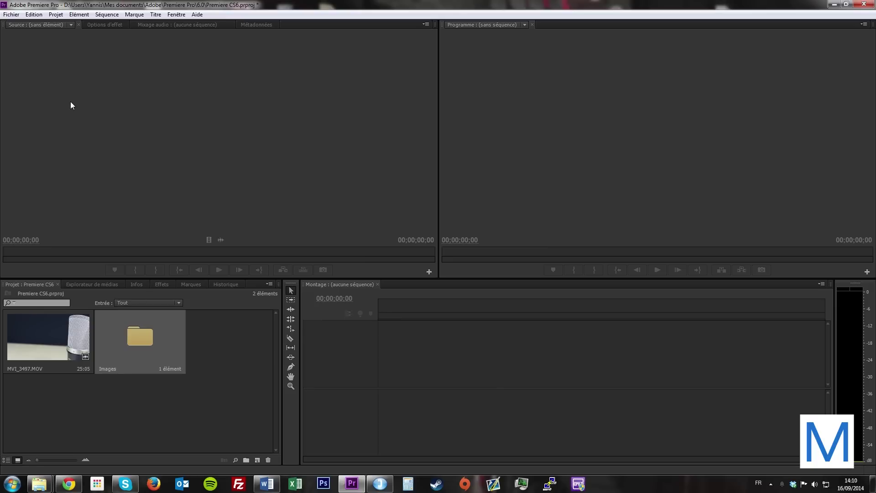
Make the Source monitor the active panel for previewing MVI_3497.MOV
left_click(148, 89)
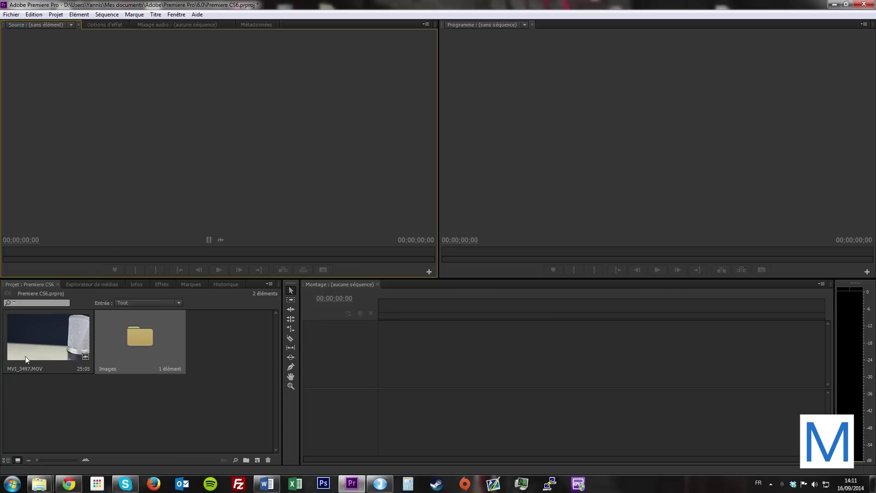
double_click(50, 342)
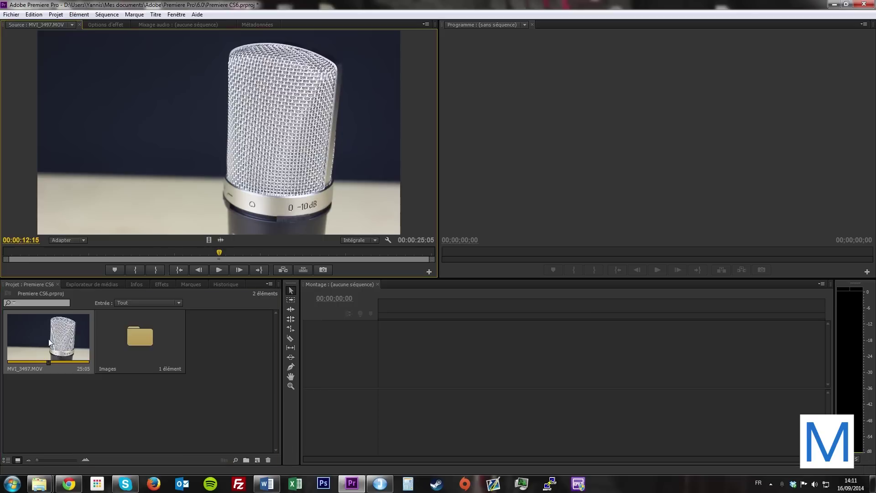
mouse_move(220, 253)
left_mouse_down()
mouse_move(13, 253)
mouse_move(196, 258)
left_mouse_up()
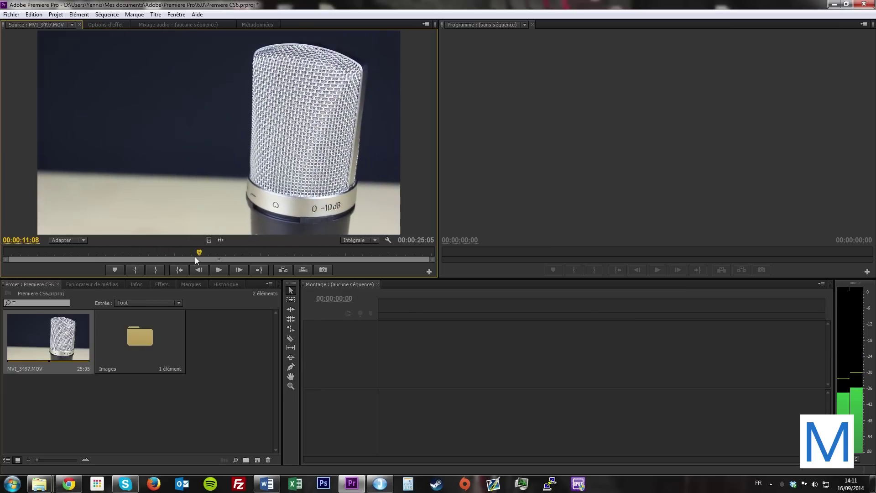
mouse_move(196, 258)
left_mouse_down()
mouse_move(30, 255)
mouse_move(232, 252)
mouse_move(153, 253)
mouse_move(225, 258)
left_mouse_up()
left_click(213, 268)
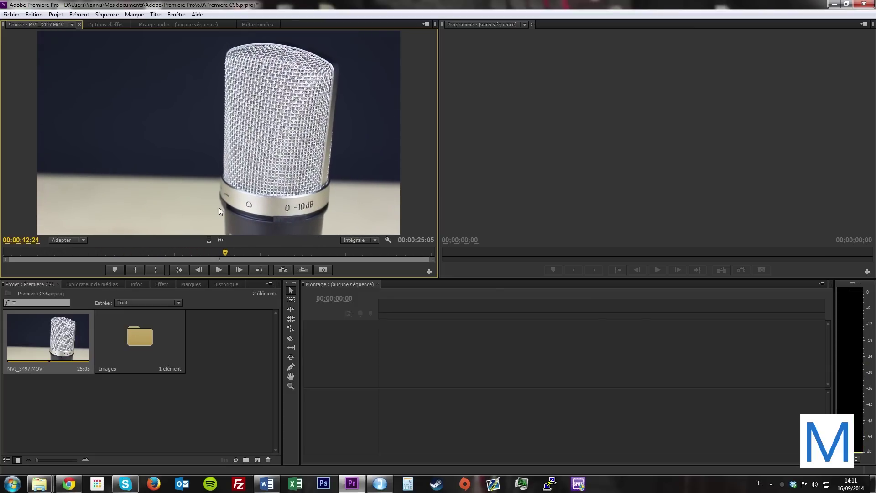
left_click_drag(225, 252, 178, 257)
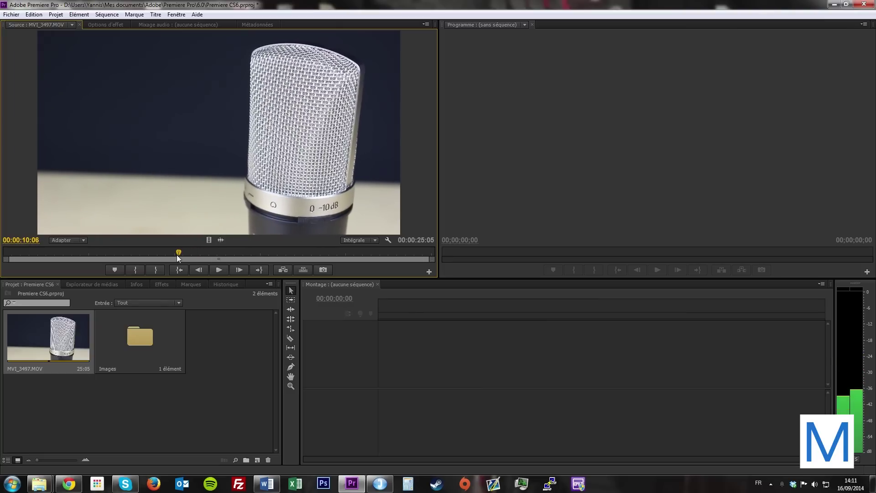
left_click_drag(178, 258, 178, 255)
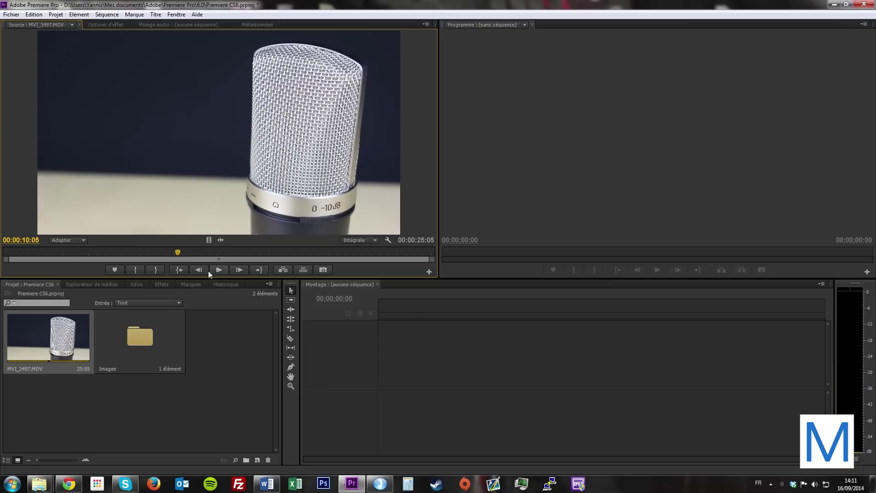
left_click(216, 270)
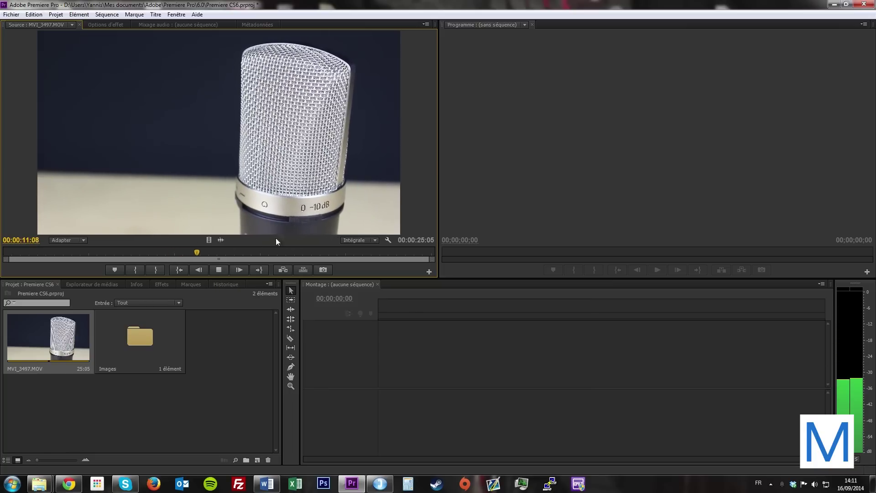
Mark In at 00:00:09:13 and Out at 00:00:17:17, then play back the 00:00:08:05 range
left_click(166, 255)
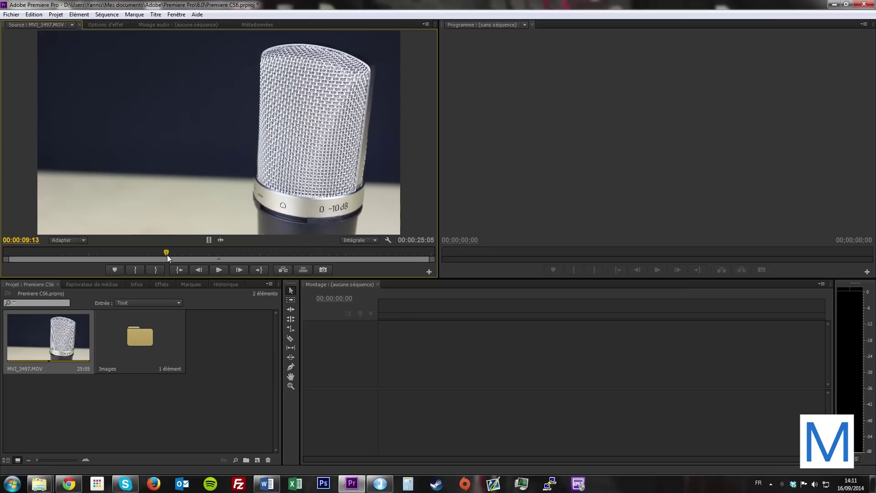
left_click(129, 271)
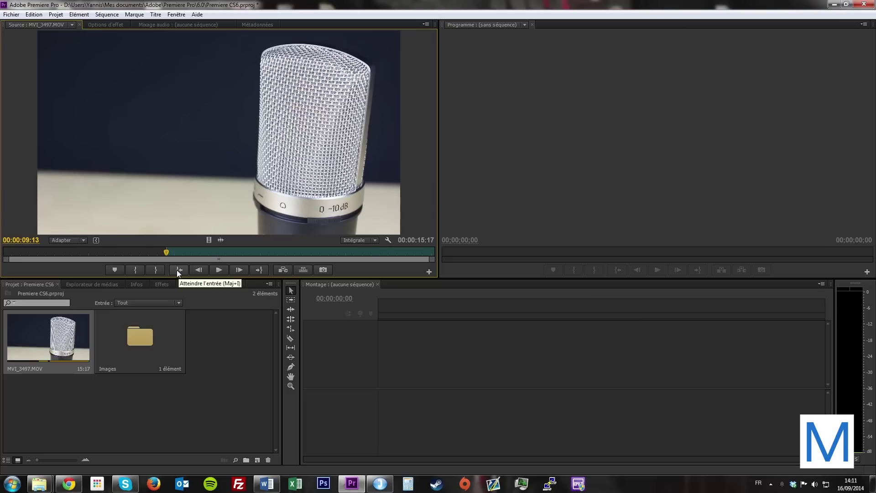
left_click_drag(167, 253, 305, 250)
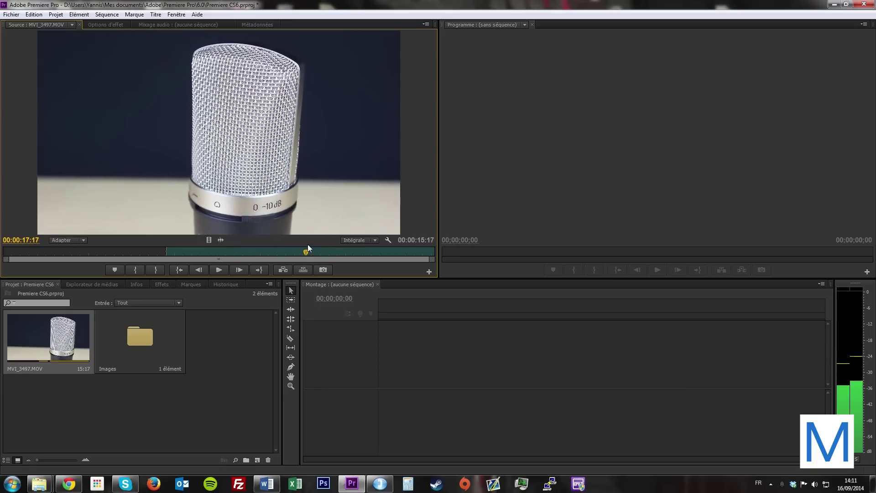
left_click(158, 272)
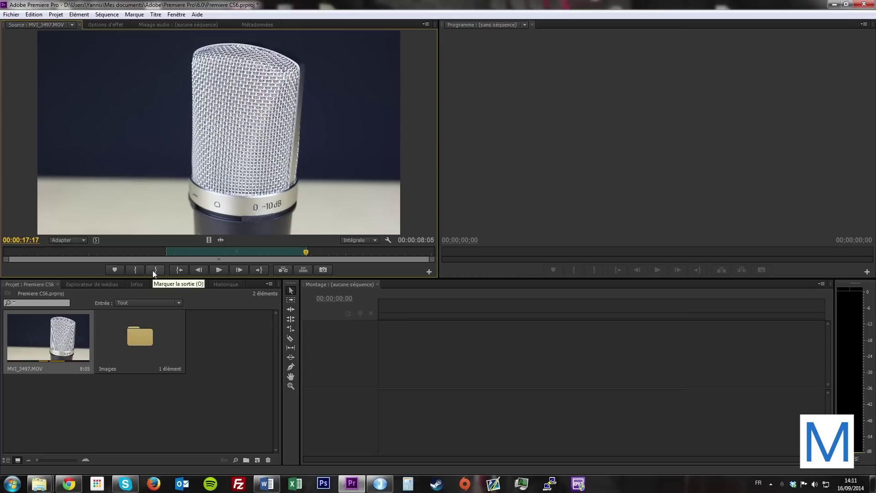
left_click(180, 272)
left_click(218, 269)
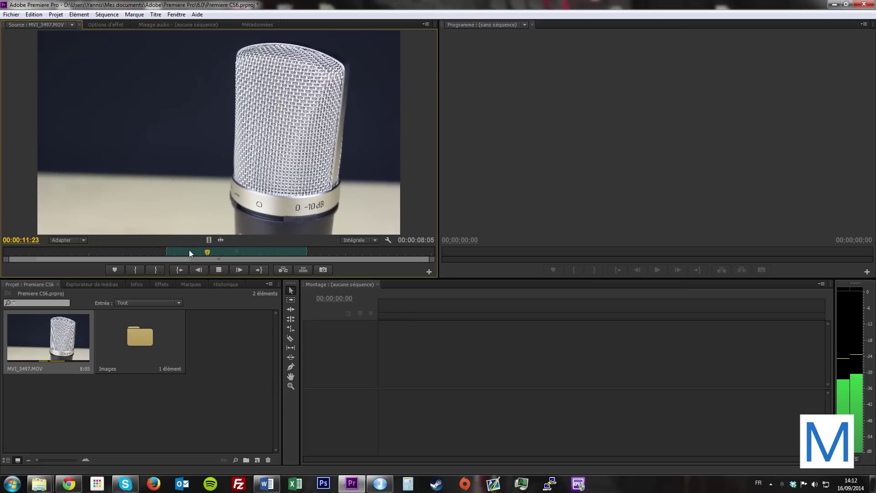
left_click(218, 270)
left_click(374, 327)
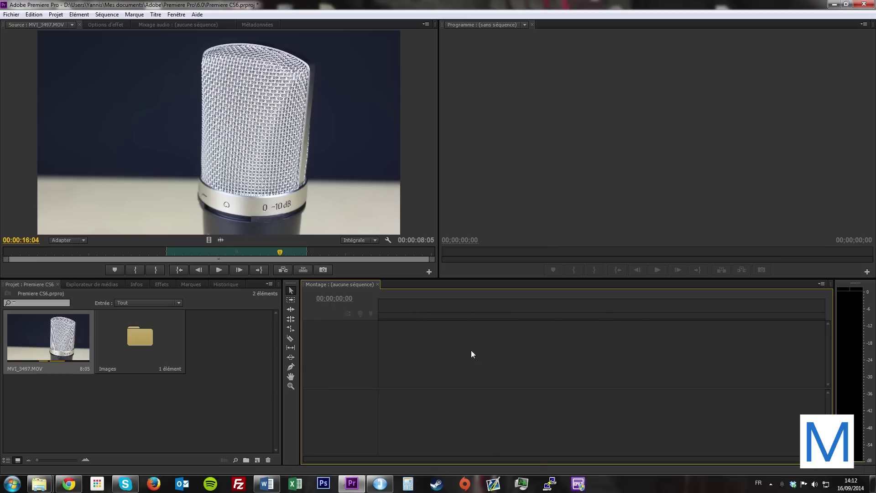
Deselect the clip in the Project panel and make the Timeline panel active
left_click(238, 342)
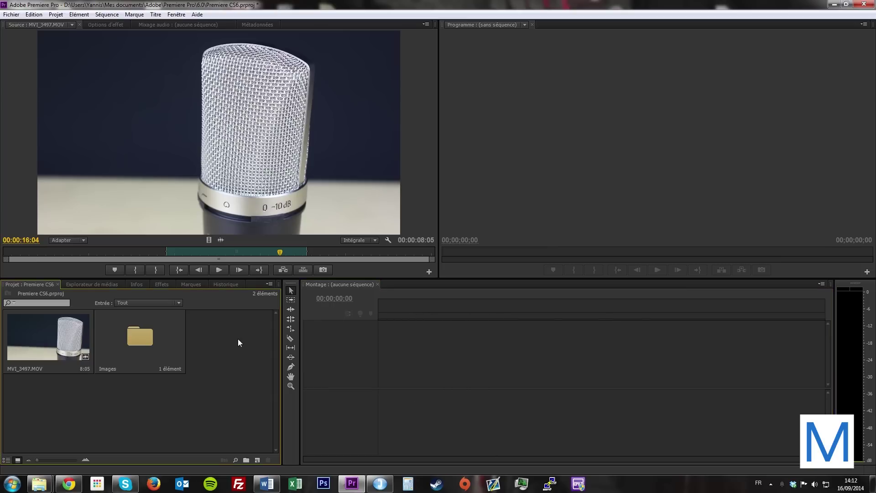
left_click(477, 371)
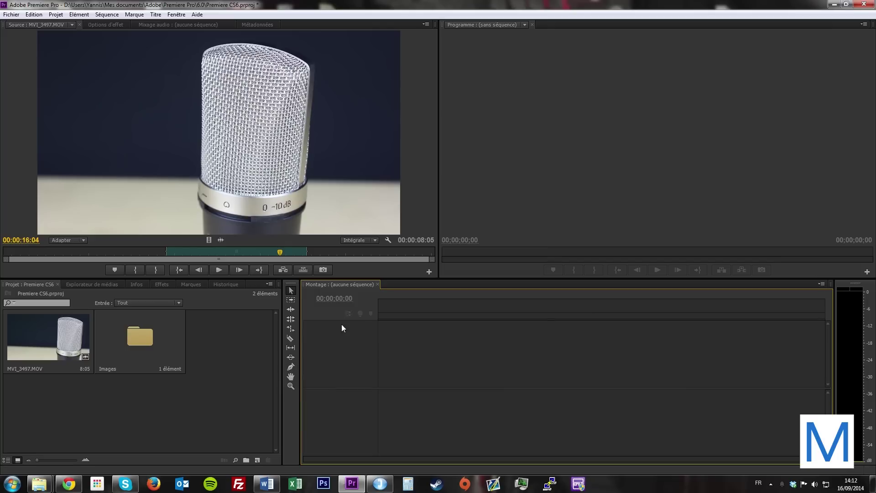
left_click(237, 400)
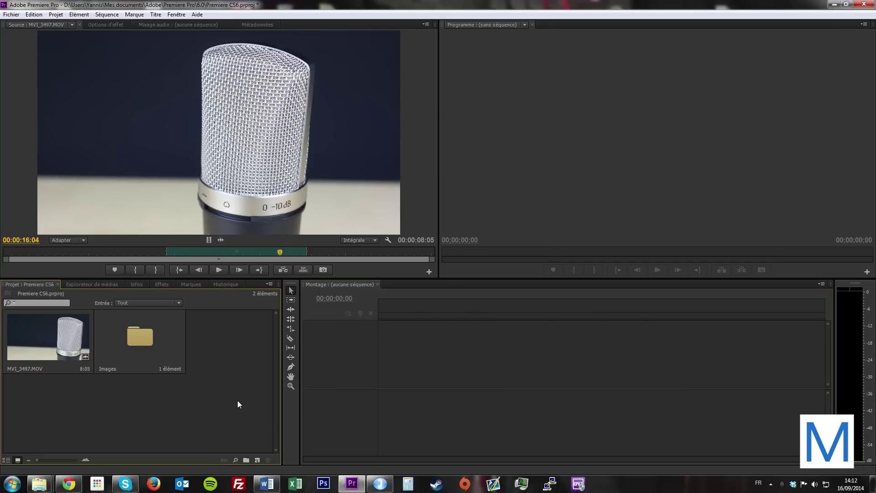
left_click(438, 338)
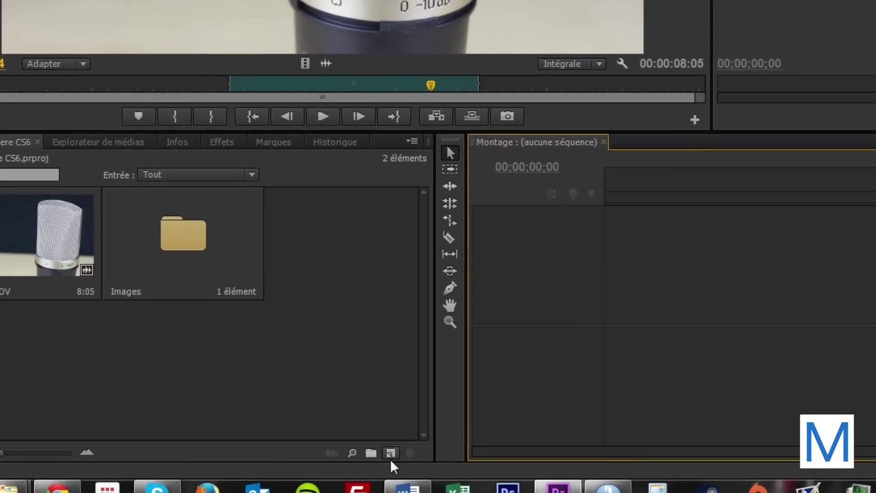
Create a new sequence, Séquence 02, using the DVCPROHD 1080p24 preset
left_click(391, 456)
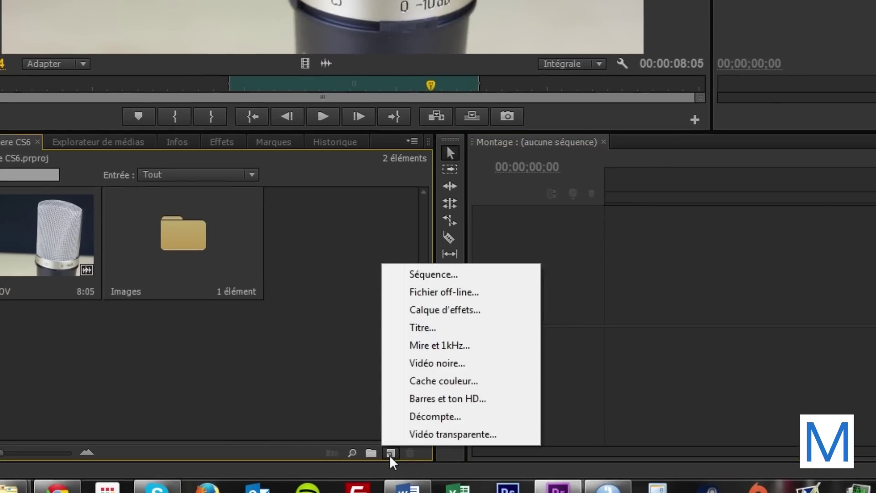
left_click(460, 277)
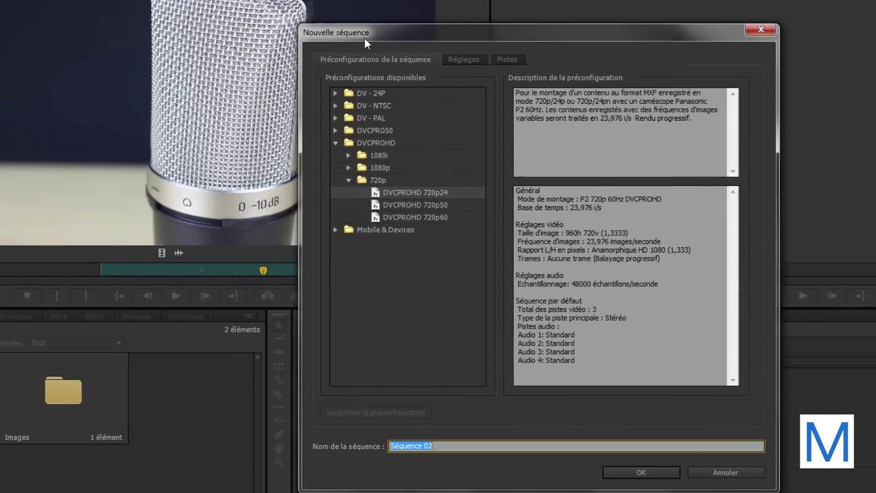
left_click_drag(315, 28, 291, 42)
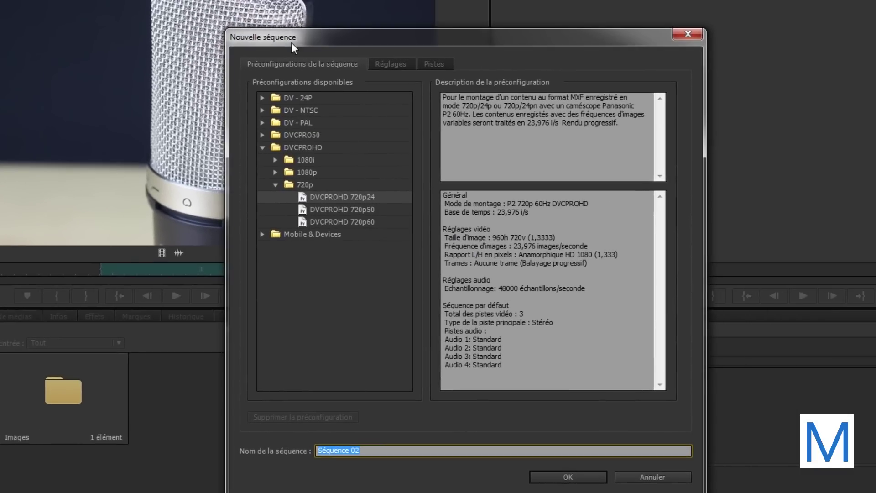
left_click(275, 172)
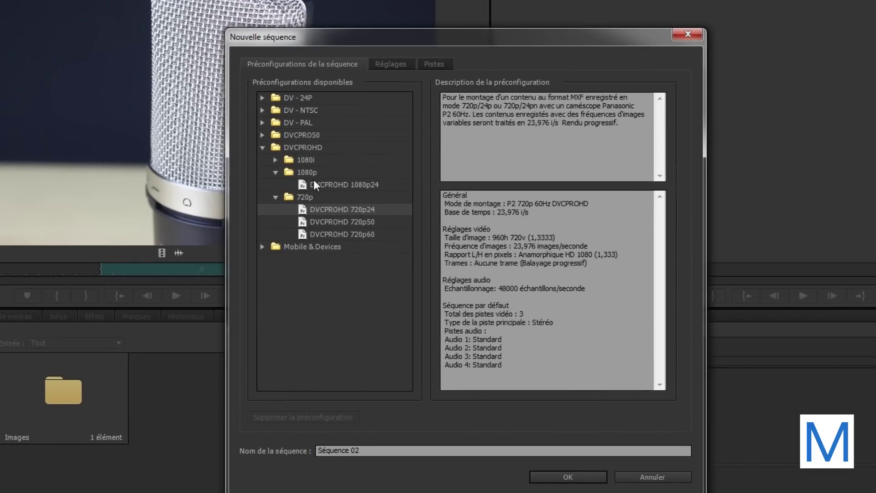
left_click(313, 179)
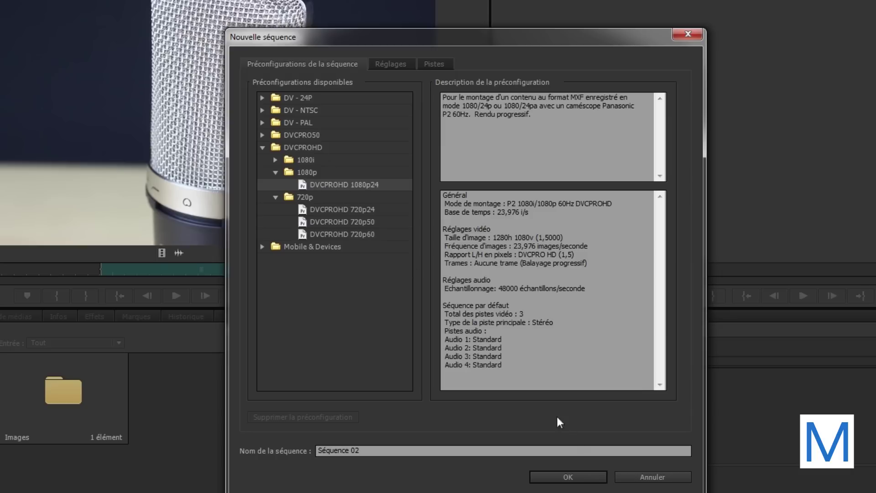
left_click(565, 477)
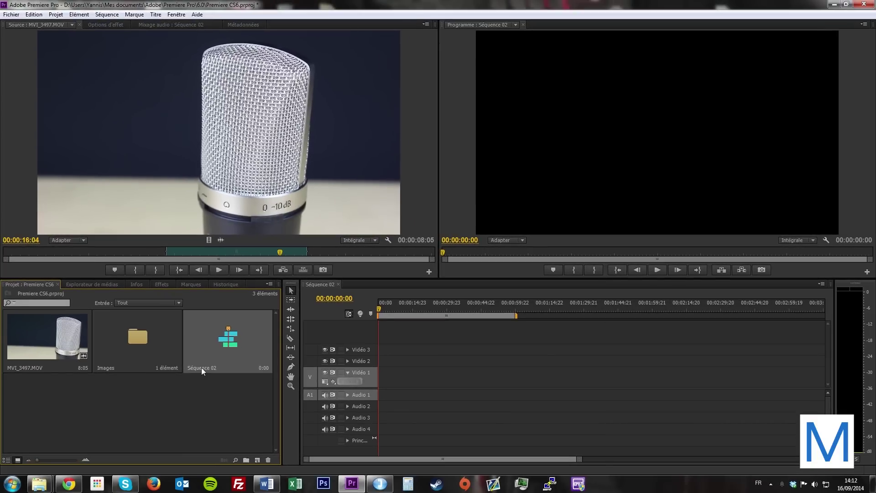
Rename Séquence 02 to 'Principal' and activate its timeline
left_click(202, 367)
type("Principal")
key("Return")
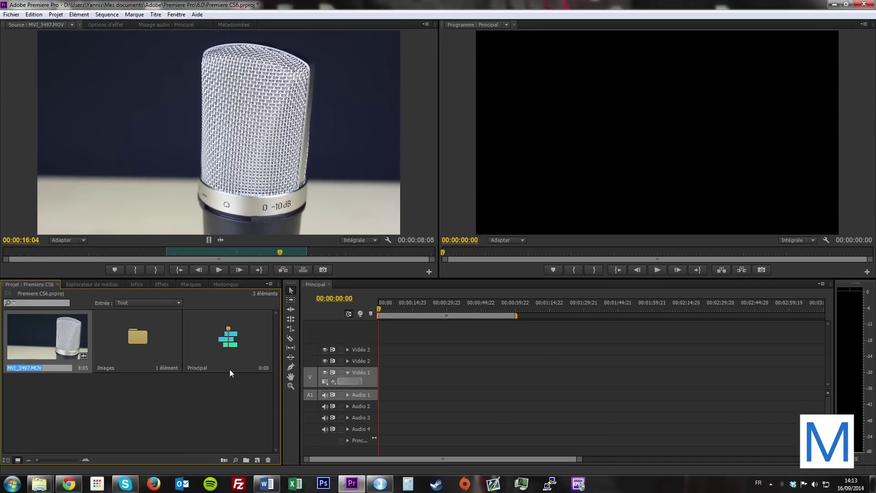
left_click(220, 343)
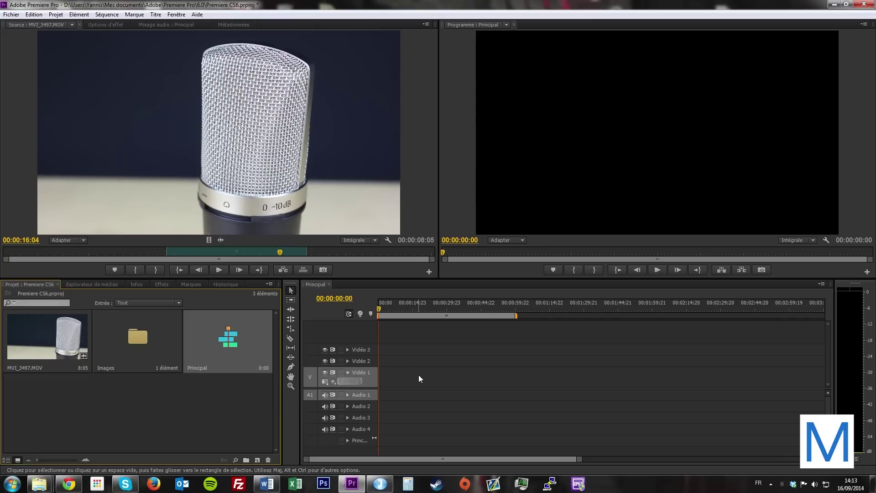
left_click(464, 396)
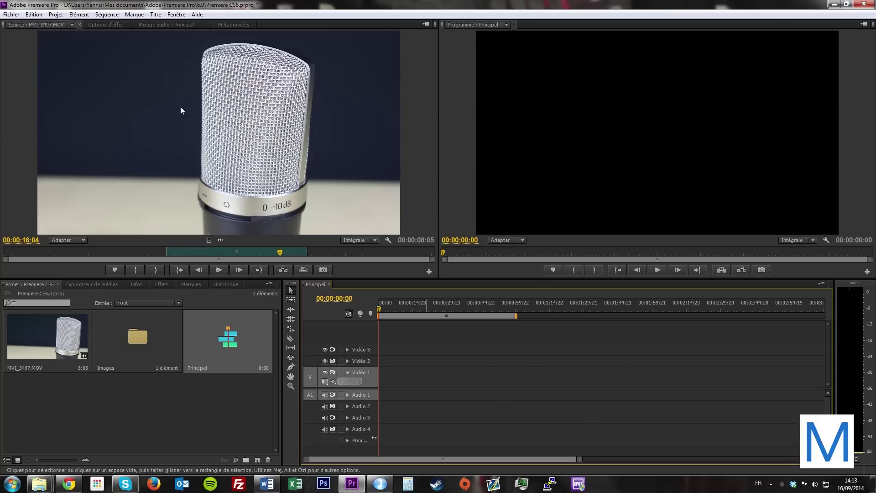
Drop MVI_3497 into Principal keeping existing settings, remove it, then delete the Principal sequence
left_click_drag(180, 106, 497, 383)
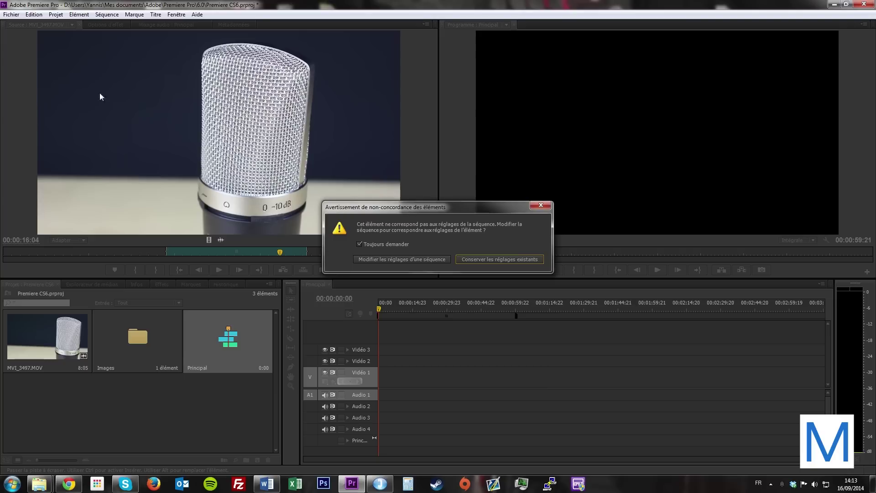
left_click_drag(384, 213, 384, 227)
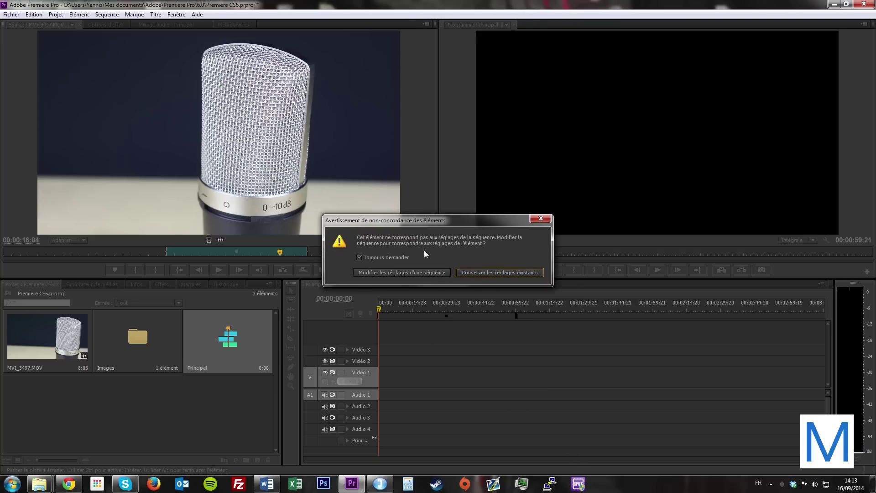
left_click(539, 221)
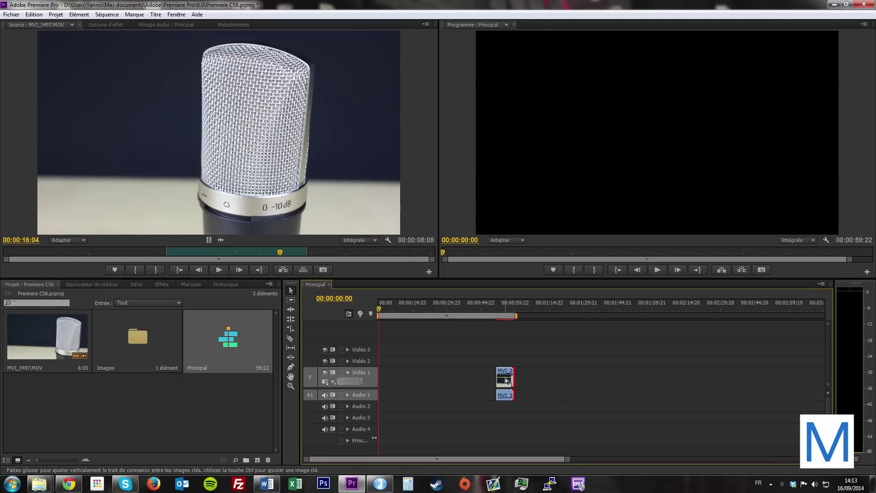
left_click(506, 380)
key("Delete")
left_click(239, 360)
key("Delete")
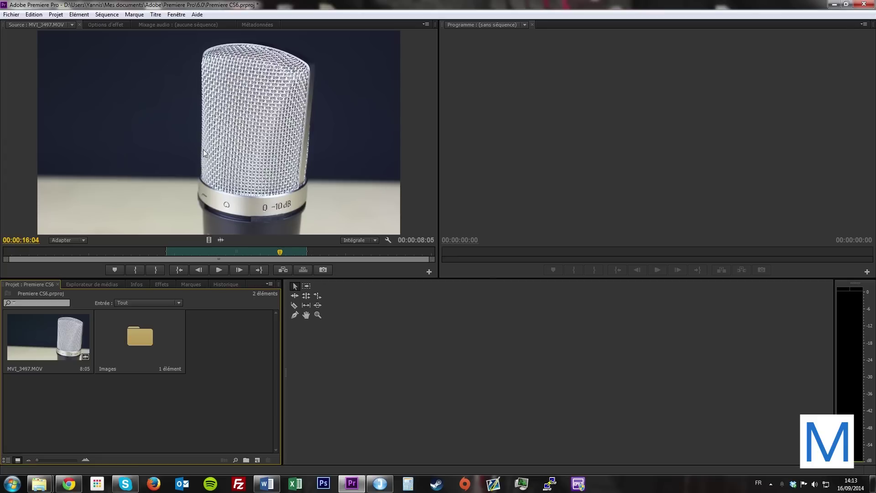
Drop MVI_3497.MOV on the New Item icon to build a matching sequence
left_click(277, 168)
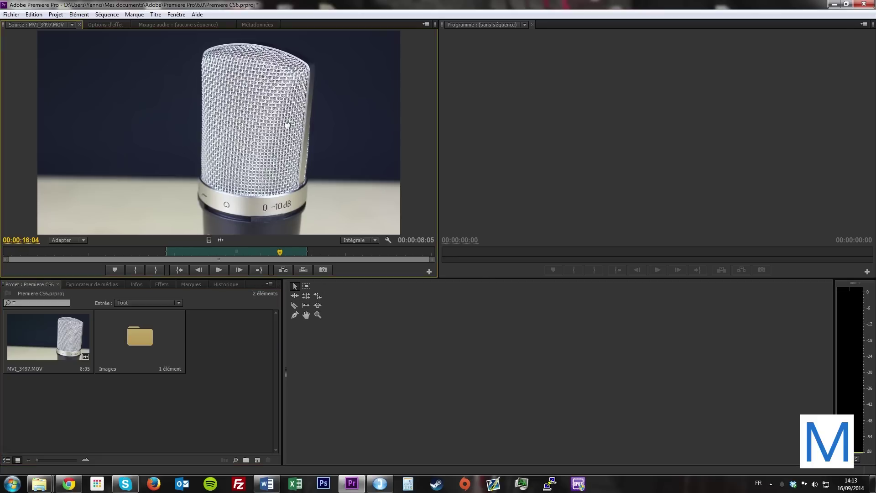
left_click(71, 340)
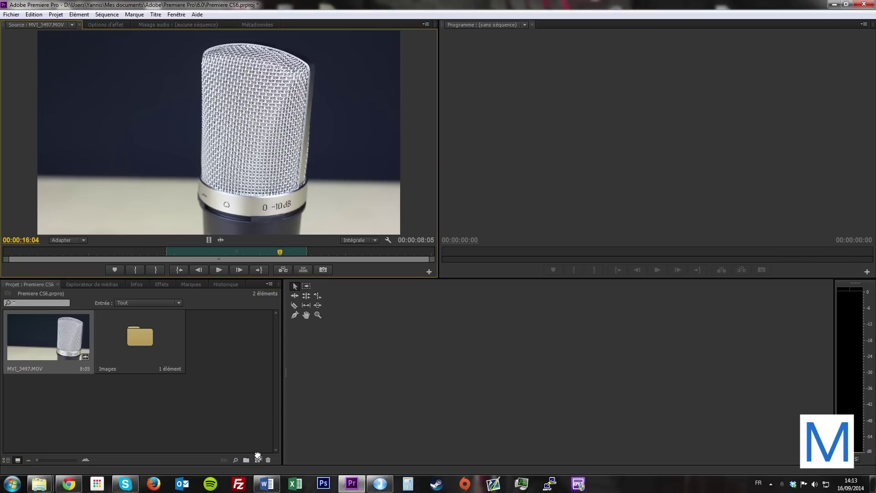
left_click_drag(257, 460, 258, 460)
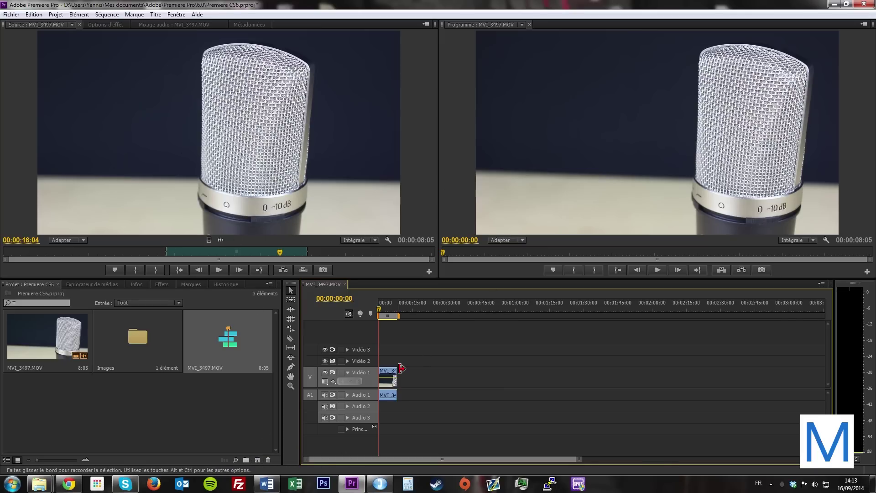
Delete the MVI_3497 clip from the new sequence's timeline
left_click_drag(391, 377, 396, 377)
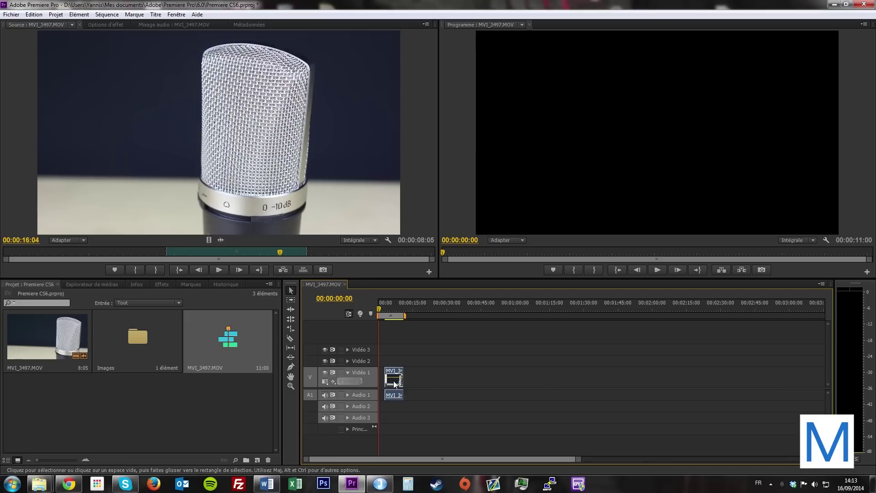
left_click(394, 384)
key("Delete")
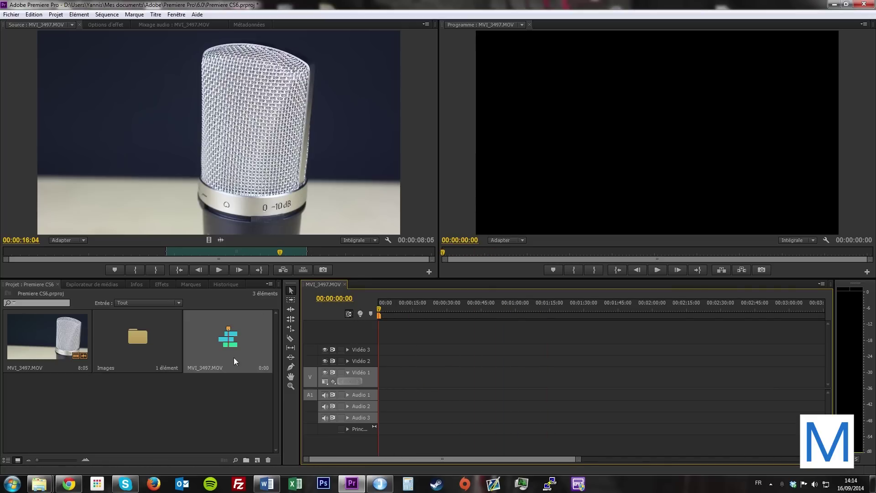
Review the sequence settings (1920×1080 previews) and close them unchanged
right_click(221, 343)
left_click(106, 14)
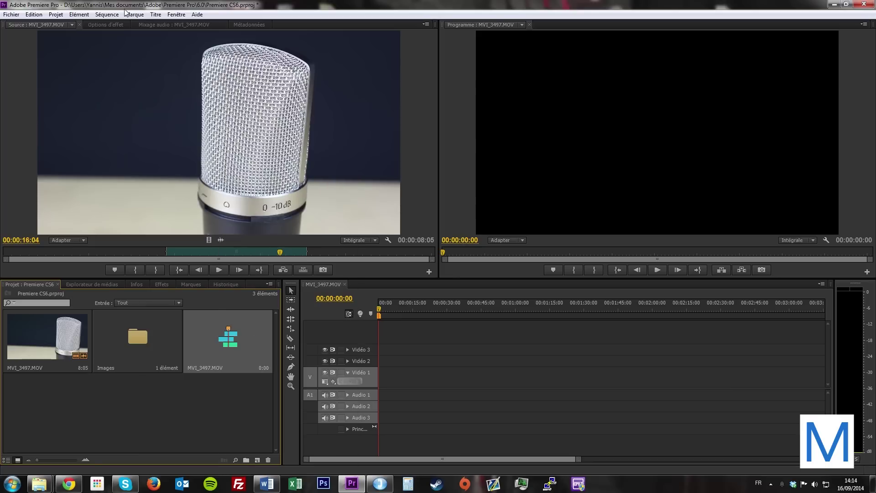
left_click(121, 25)
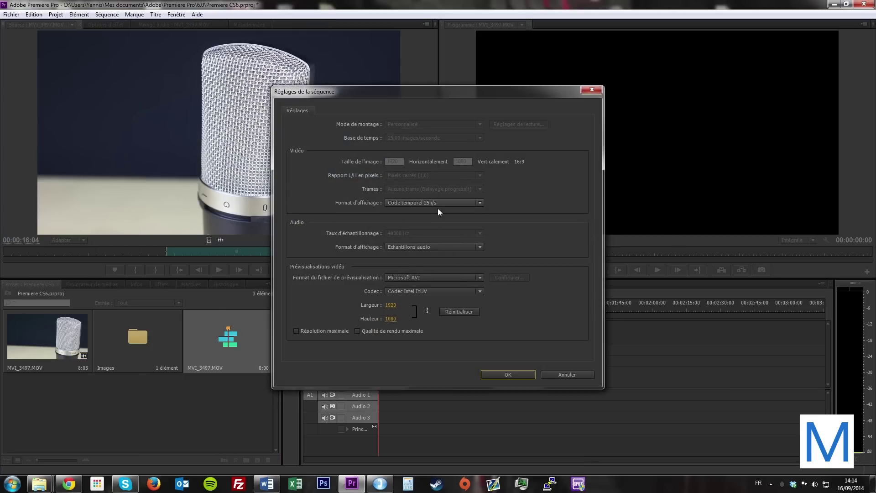
left_click(590, 91)
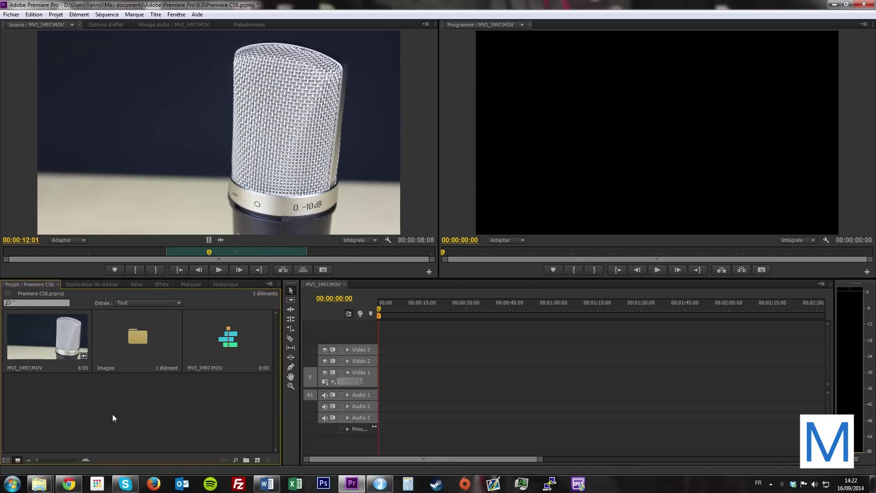
mouse_move(173, 254)
left_mouse_down()
mouse_move(166, 253)
mouse_move(309, 258)
left_mouse_up()
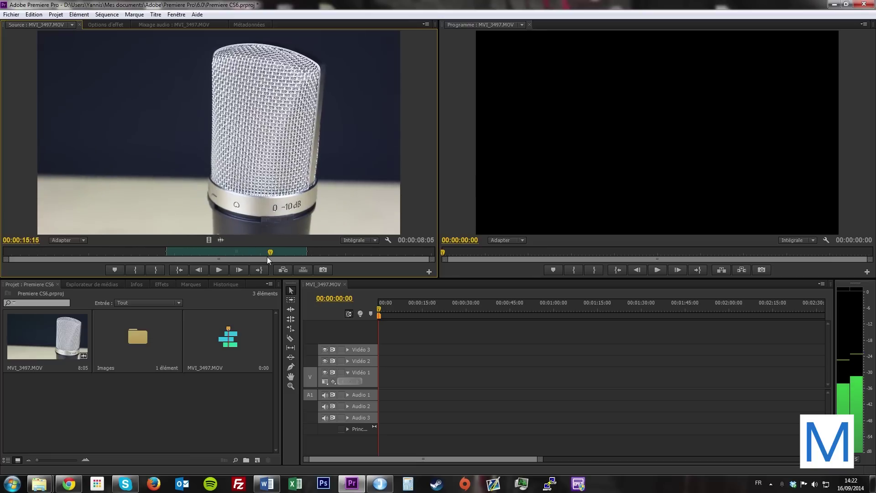
left_click_drag(233, 255, 215, 251)
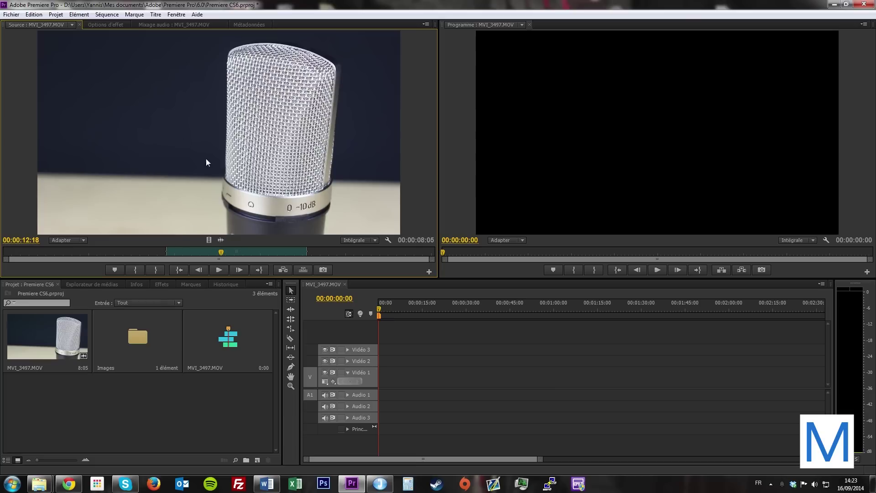
left_click_drag(204, 94, 272, 132)
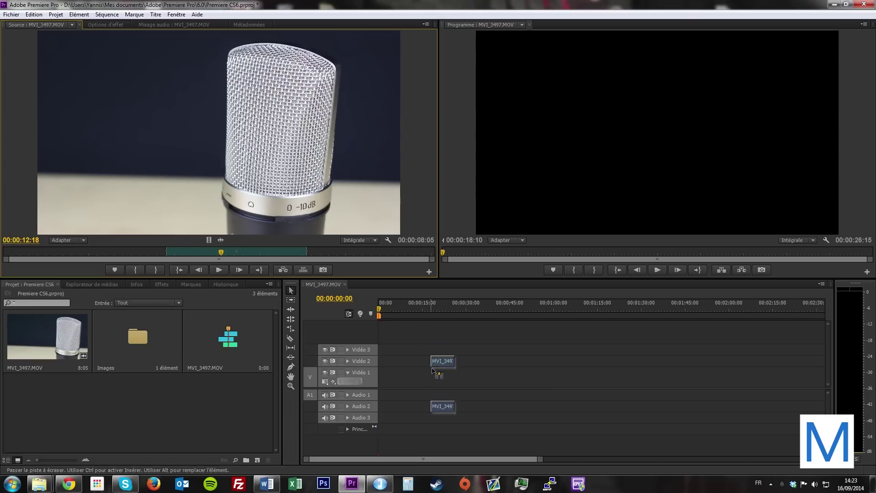
mouse_move(389, 269)
left_mouse_down()
mouse_move(411, 381)
mouse_move(396, 368)
left_mouse_up()
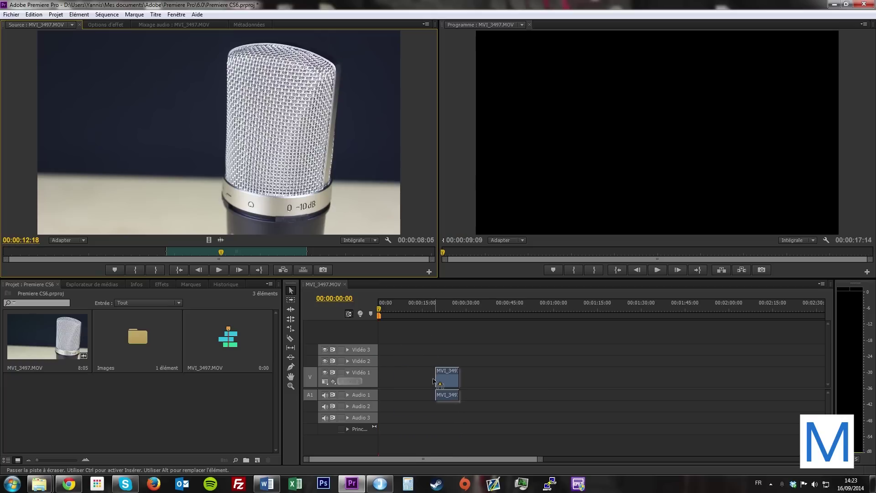
mouse_move(396, 369)
left_mouse_down()
mouse_move(429, 389)
mouse_move(430, 379)
left_mouse_up()
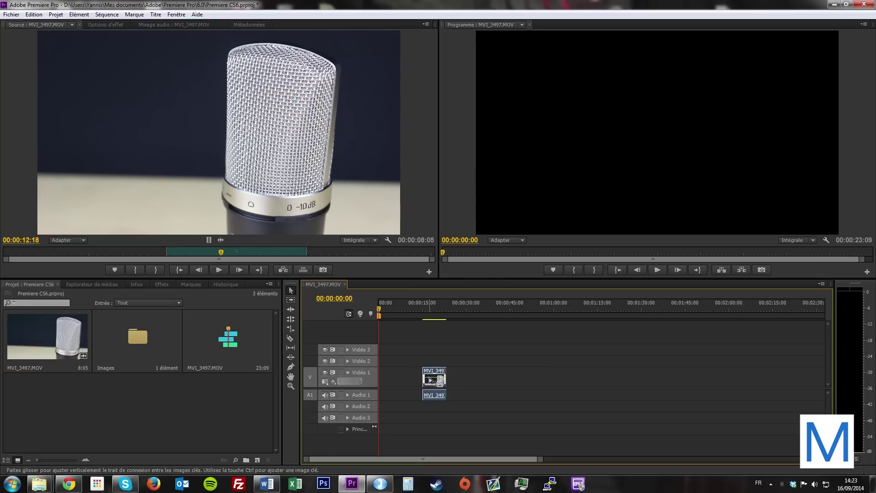
key("Delete")
left_click(254, 159)
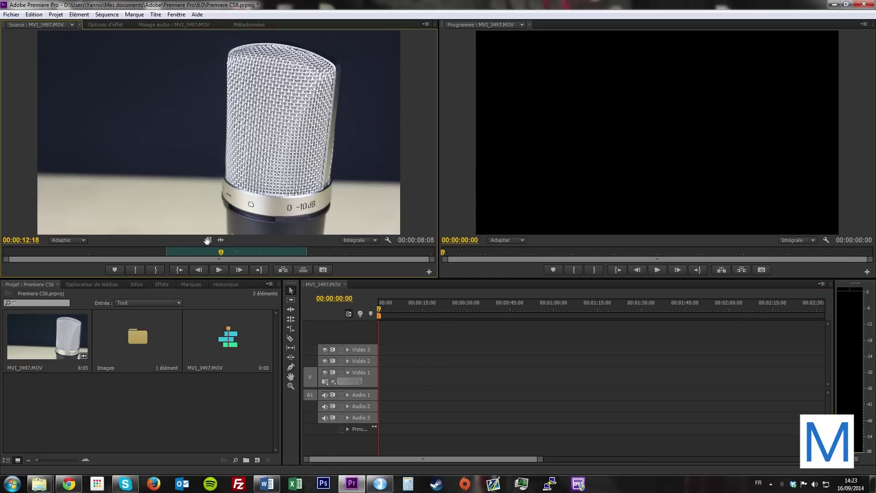
left_click(36, 341)
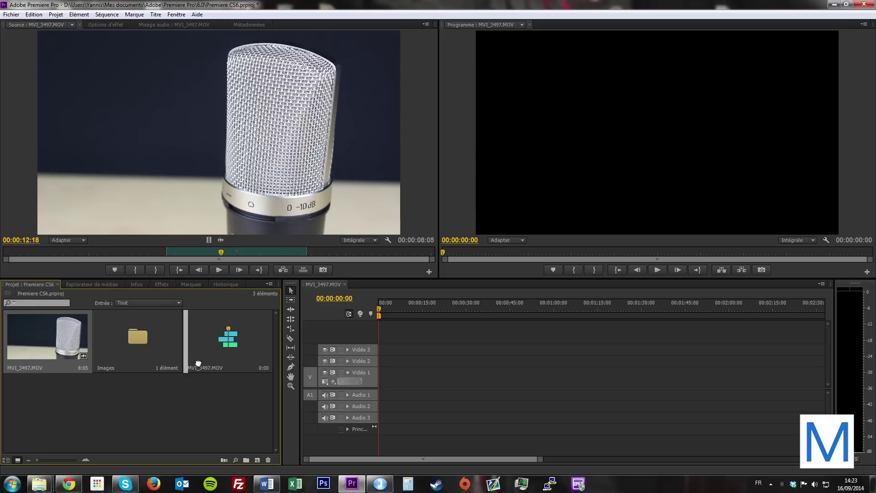
mouse_move(246, 365)
left_mouse_down()
mouse_move(484, 385)
mouse_move(79, 350)
left_mouse_up()
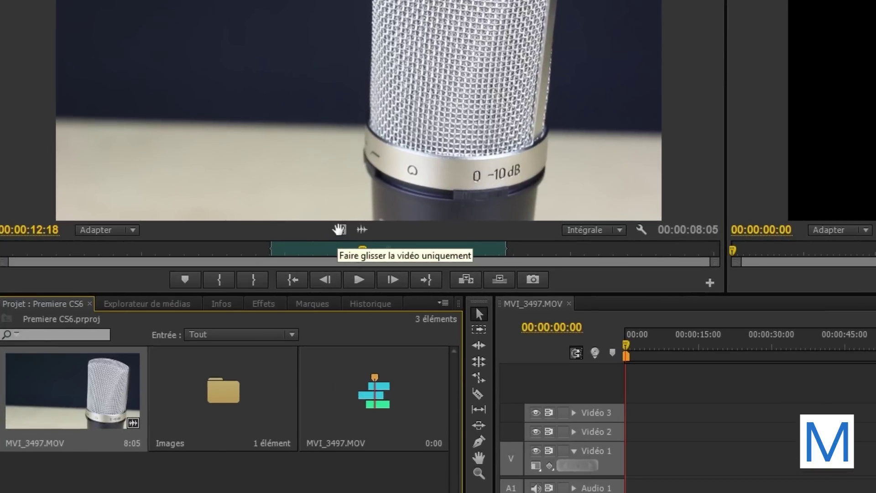
left_click_drag(338, 229, 688, 446)
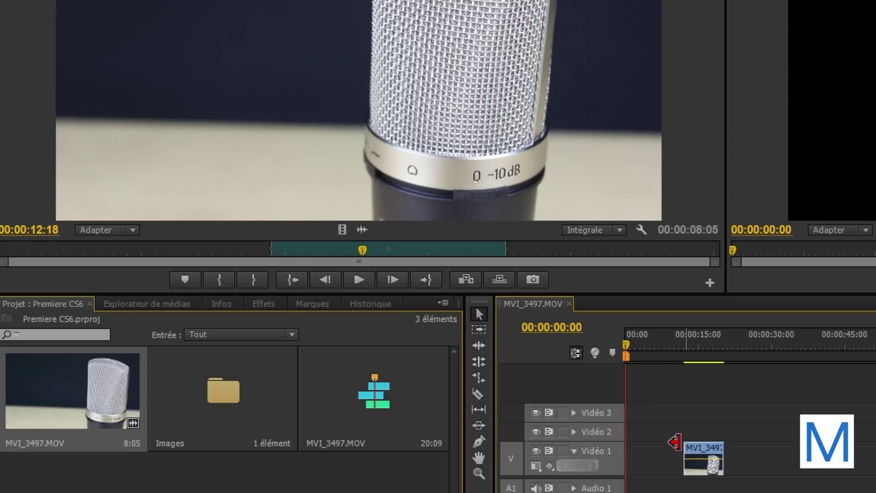
mouse_move(362, 229)
left_mouse_down()
mouse_move(761, 490)
mouse_move(684, 489)
left_mouse_up()
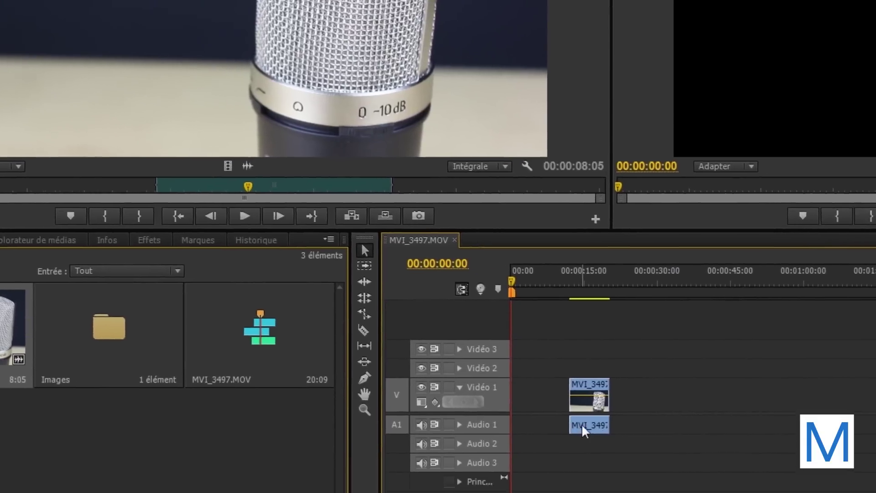
left_click_drag(676, 467, 688, 470)
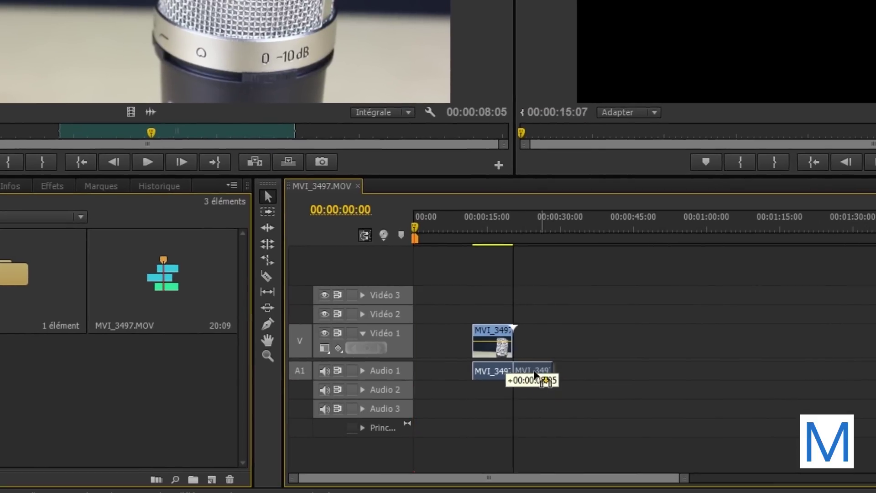
left_click_drag(523, 377, 521, 371)
left_click_drag(630, 383, 482, 298)
key("Delete")
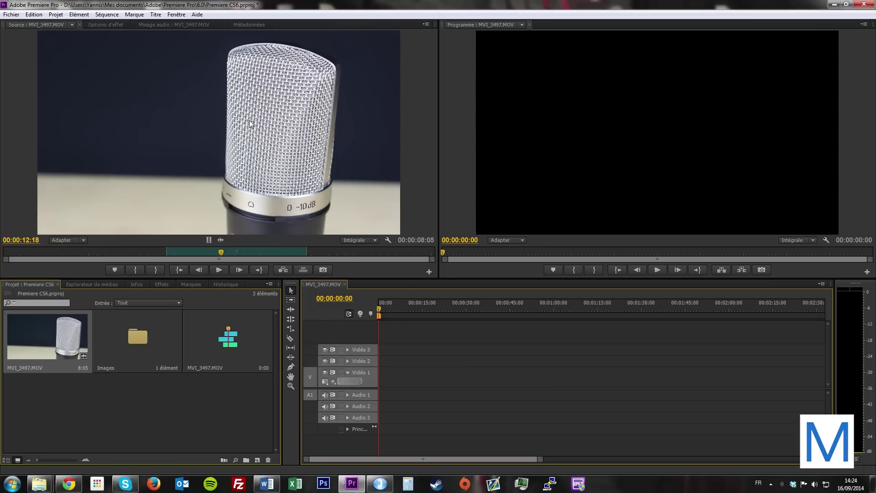
Place the marked MVI_3497 clip at the start of Vidéo 1 and show its first frame
left_click_drag(249, 123, 385, 378)
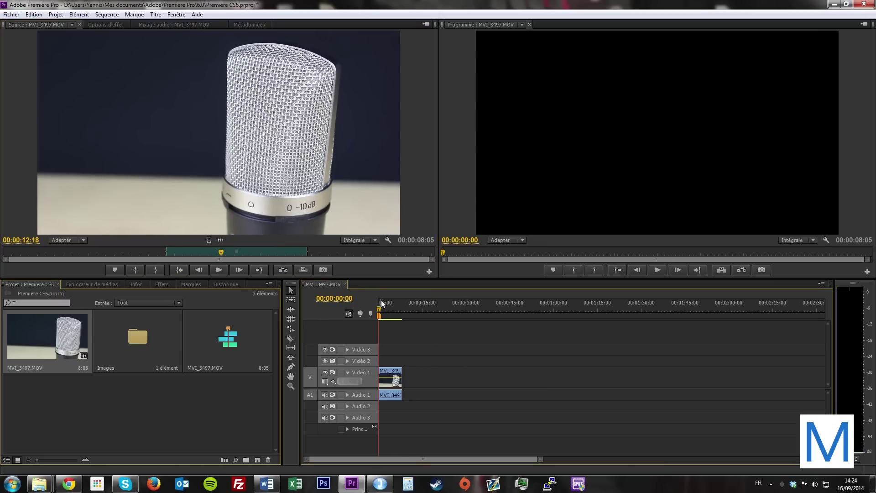
left_click(382, 318)
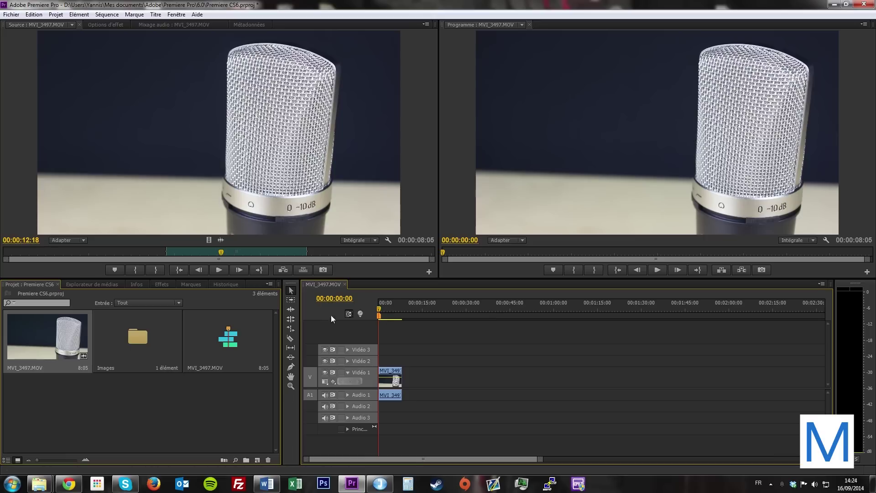
left_click(650, 147)
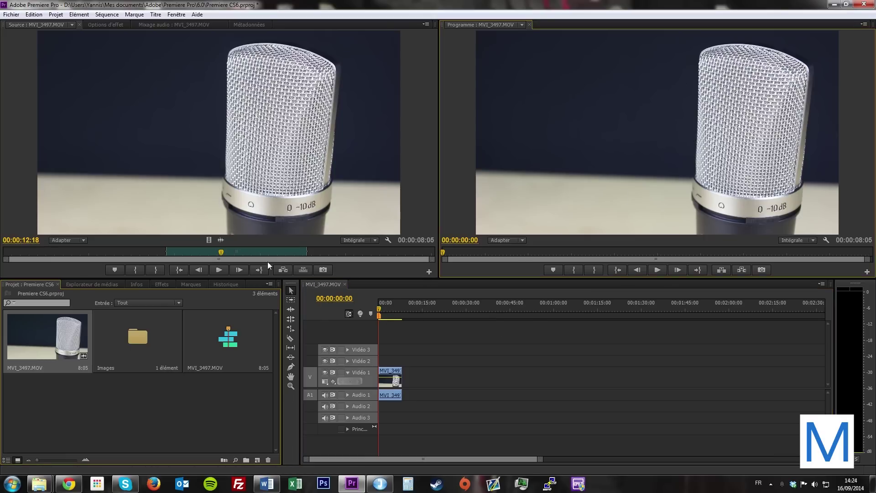
Play and stop the sequence, return to its start, and select the microphone clip
left_click(153, 184)
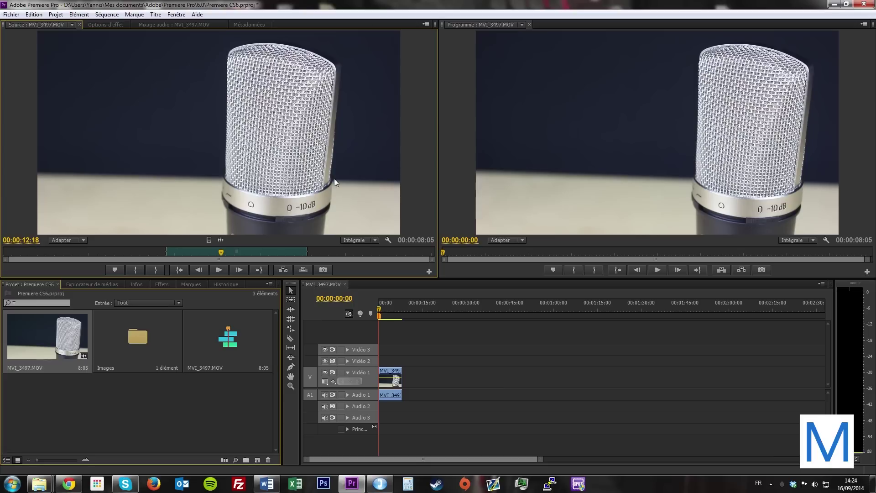
left_click(657, 270)
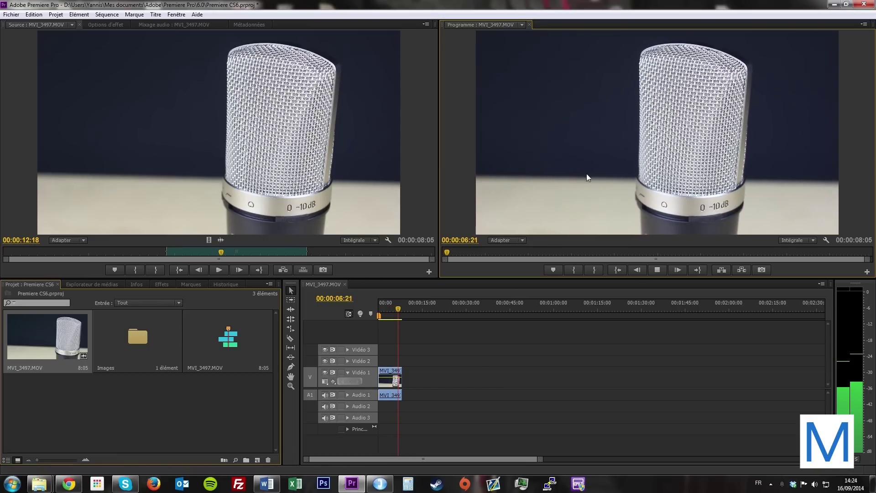
left_click(657, 270)
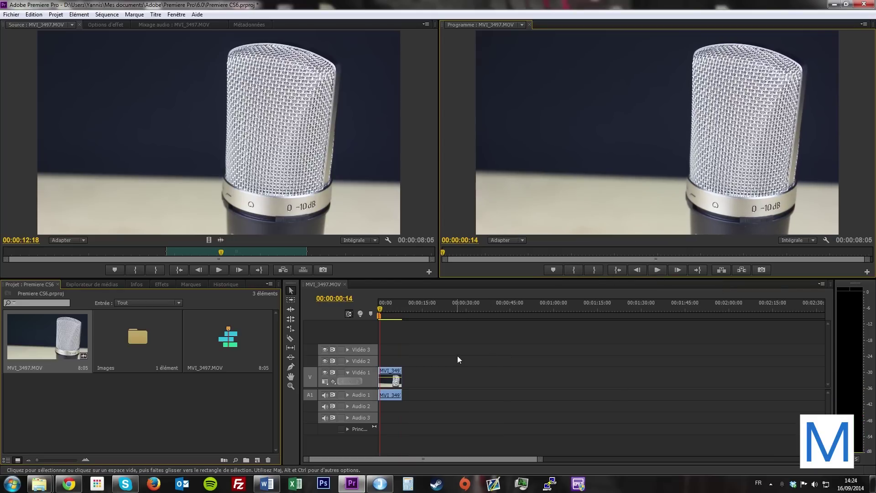
key("Home")
key("alt")
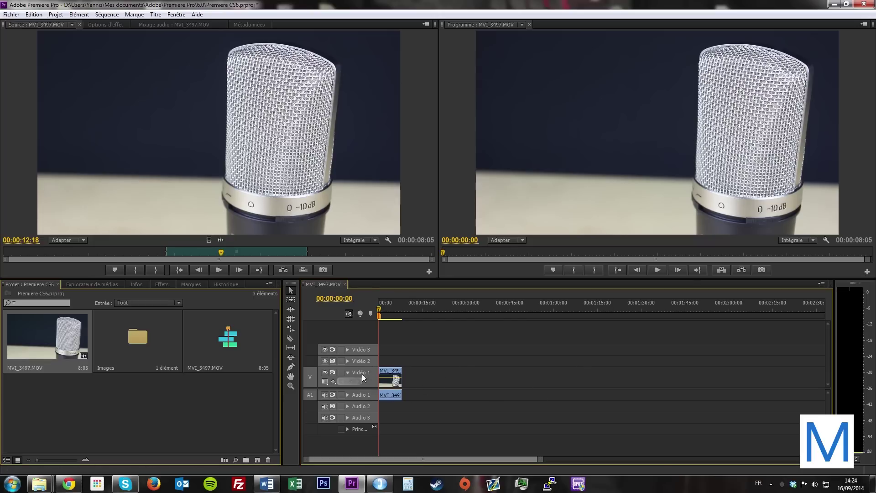
left_click(390, 381)
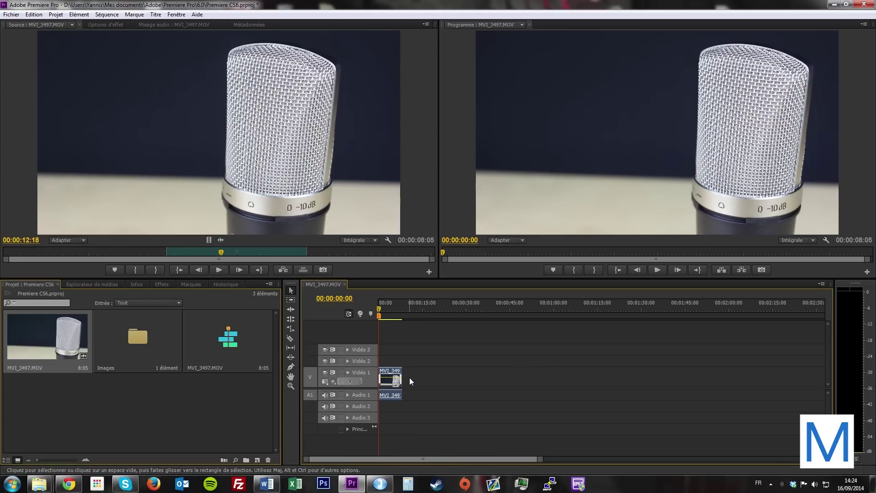
Zoom the timeline and move the MVI_3497 microphone clip later in the sequence
scroll(409, 379, "up", 2, "alt")
scroll(409, 379, "up", 2, "alt")
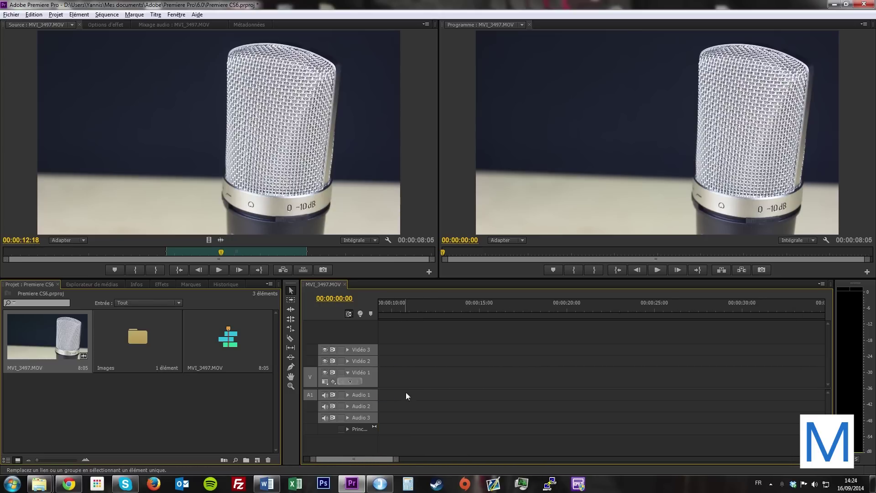
scroll(378, 459, "up", 3, "alt")
scroll(420, 388, "down", 2, "alt")
scroll(420, 388, "down", 2, "alt")
scroll(406, 394, "down", 2, "alt")
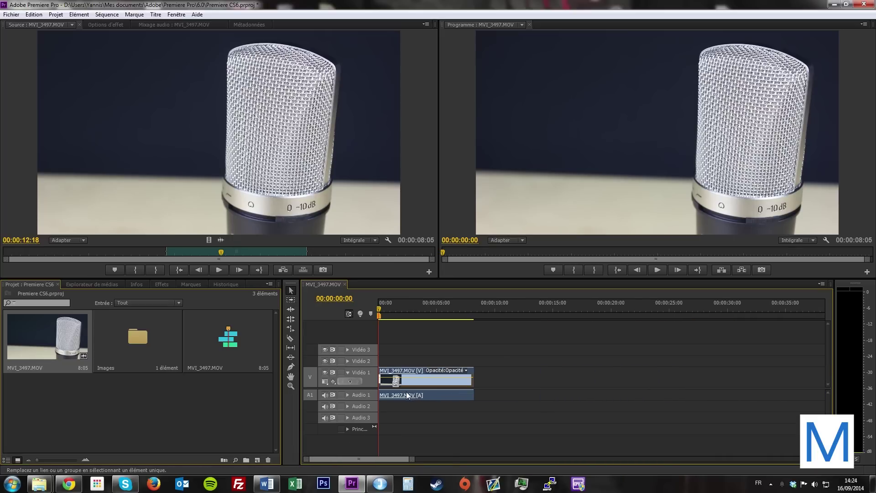
scroll(404, 394, "down", 2, "alt")
scroll(403, 394, "down", 1, "alt")
scroll(403, 393, "up", 3, "alt")
scroll(390, 432, "down", 2, "alt")
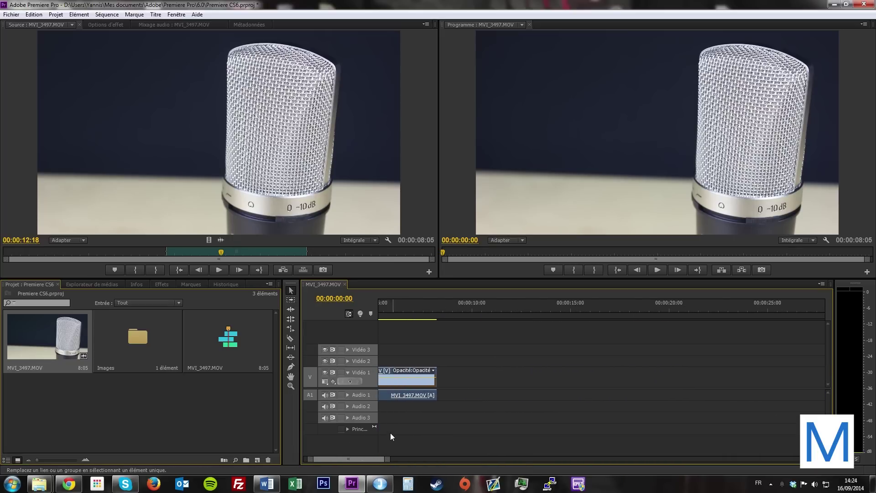
scroll(327, 454, "up", 3, "alt")
scroll(424, 374, "down", 2, "alt")
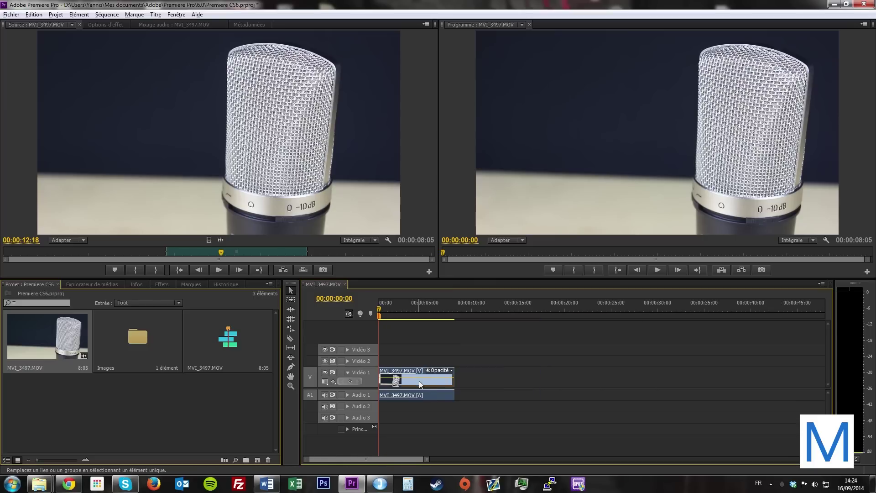
scroll(419, 380, "down", 1, "alt")
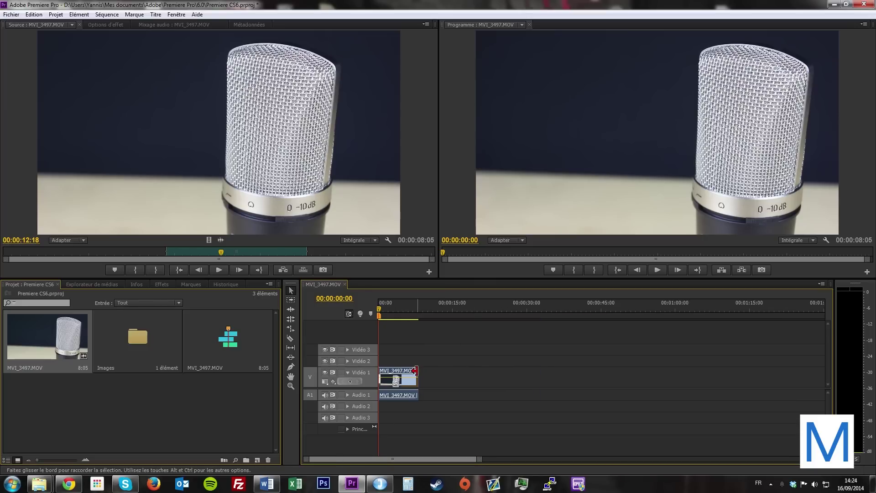
left_click_drag(404, 383, 483, 389)
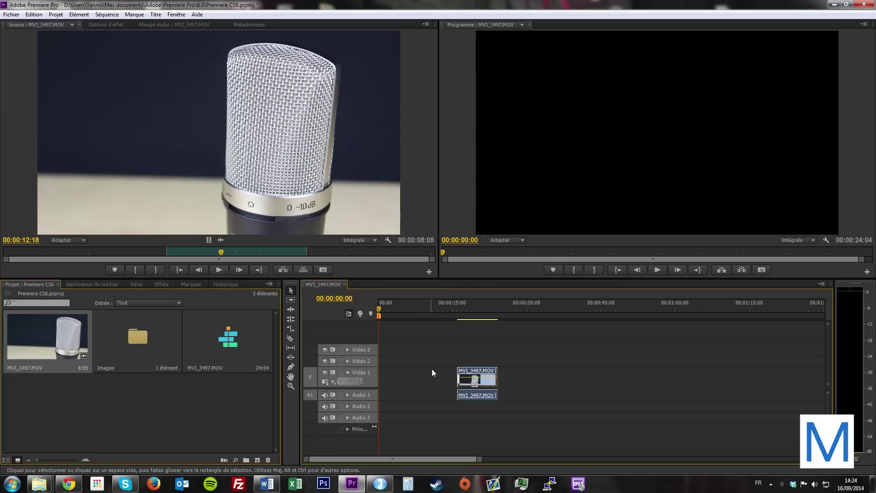
Lengthen the clip about three seconds at its start and about a second at its end
scroll(430, 368, "up", 3, "alt")
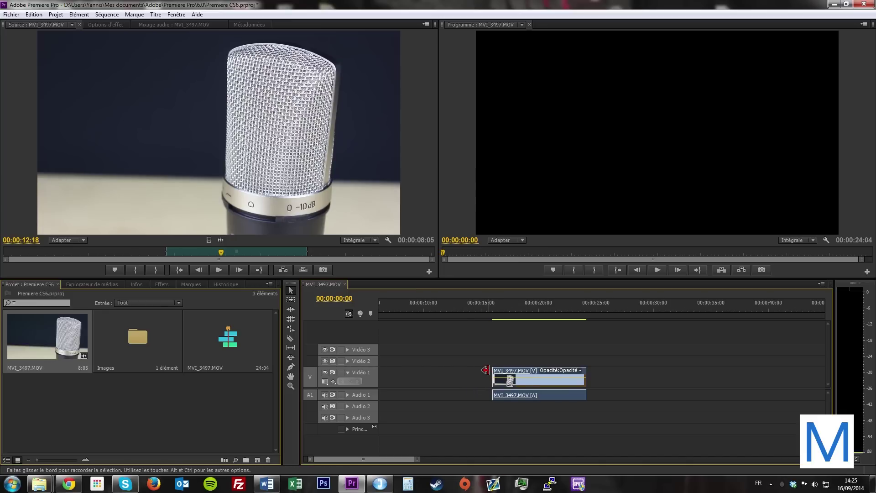
left_click_drag(484, 370, 468, 372)
mouse_move(467, 373)
left_mouse_down()
mouse_move(444, 373)
mouse_move(473, 373)
left_mouse_up()
left_click_drag(583, 374, 602, 375)
Nudge the microphone clip pair slightly later so the sequence runs 00:00:26:07
right_click(506, 370)
key("Escape")
left_click_drag(507, 370, 512, 372)
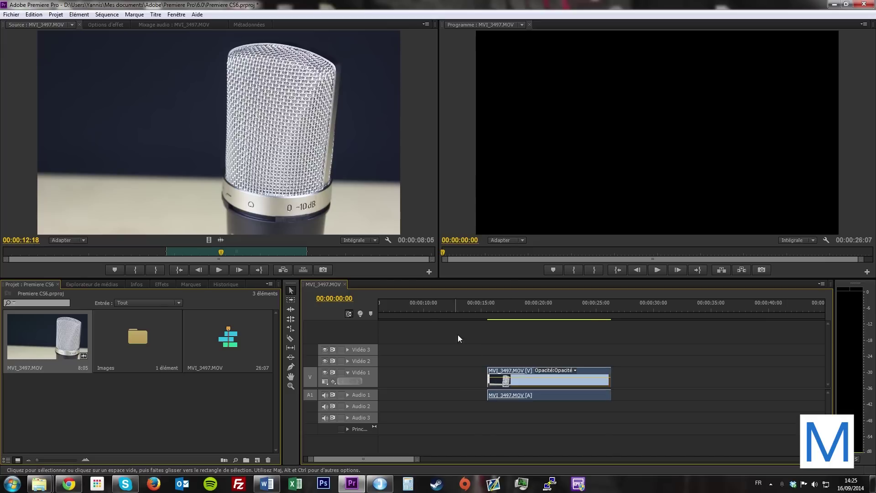
Review the clip's footage between about 14 and 19 seconds by scrubbing and playing
left_click_drag(401, 307, 557, 308)
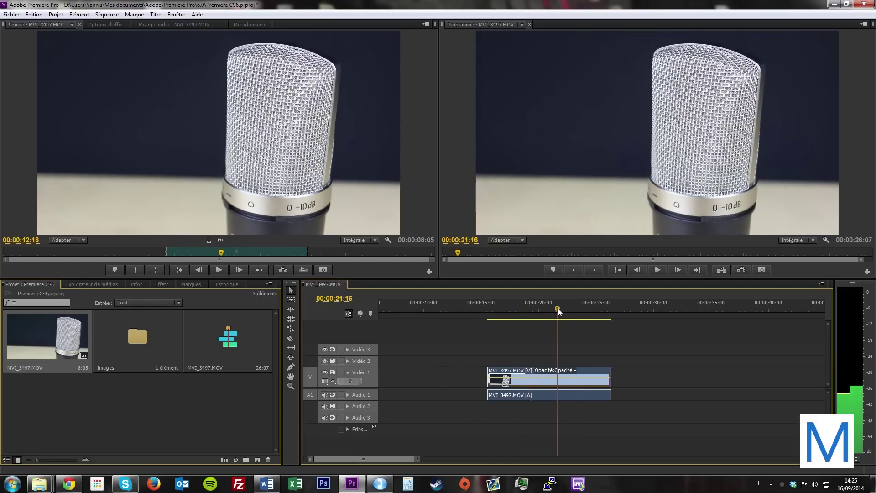
left_click_drag(456, 251, 458, 252)
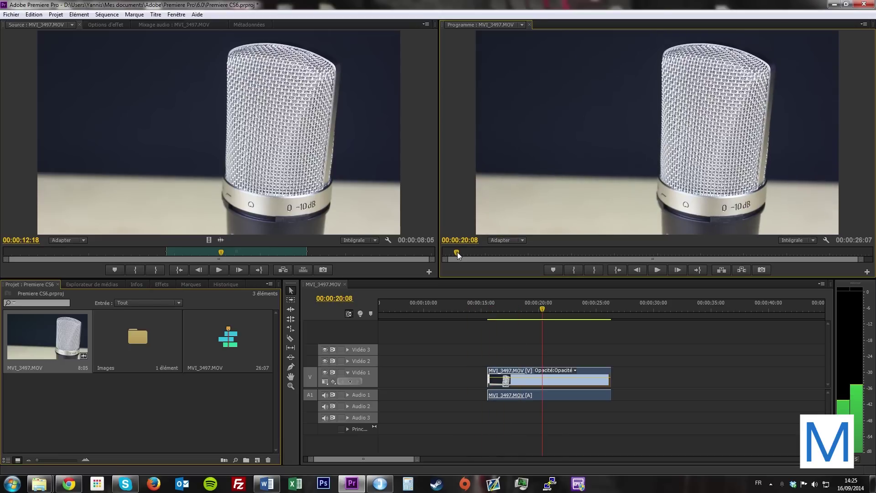
mouse_move(569, 313)
left_mouse_down()
mouse_move(528, 308)
mouse_move(598, 310)
left_mouse_up()
scroll(532, 354, "down", 2)
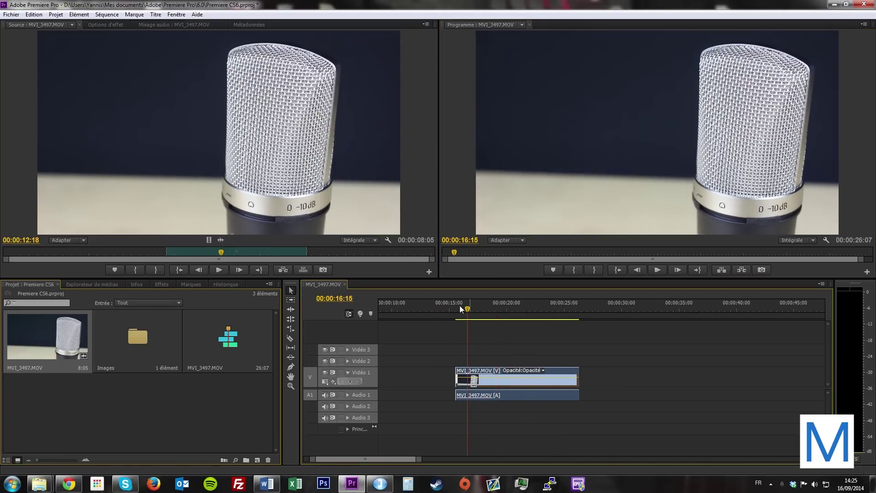
key("space")
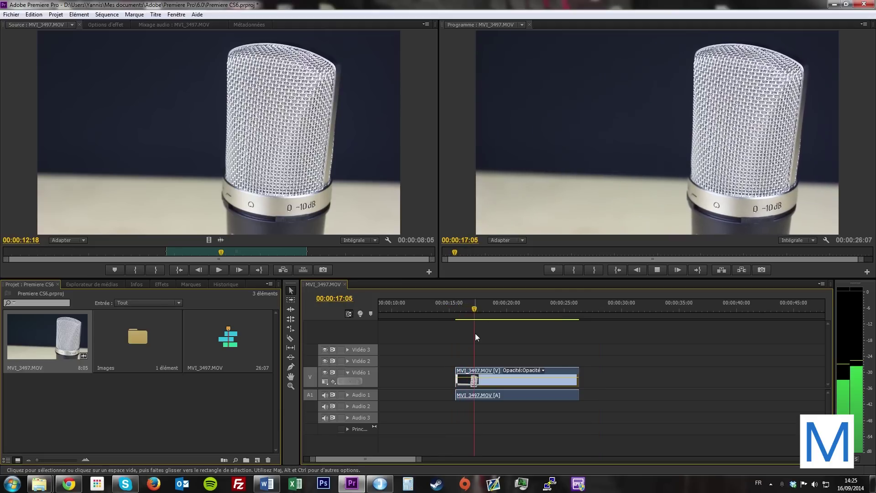
left_click(450, 308)
left_click_drag(450, 308, 491, 308)
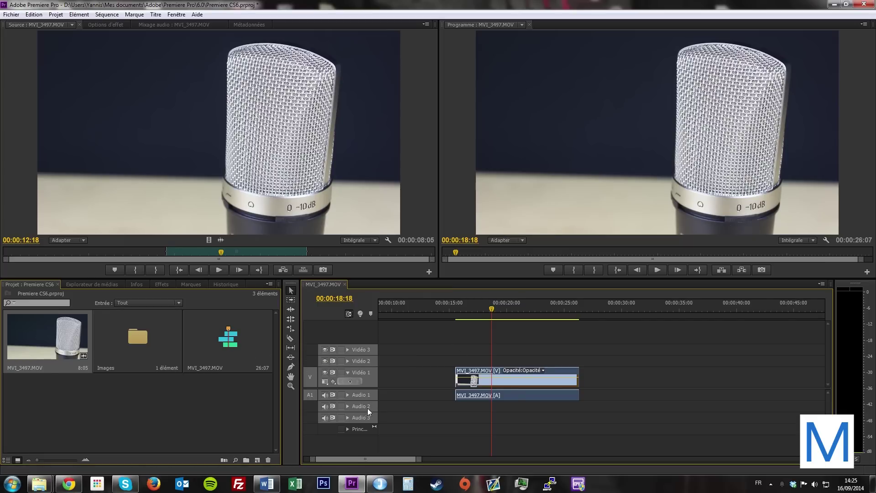
Test a razor cut at 00:00:19:05, undo it, and drag the clip about one second earlier
left_click(495, 311)
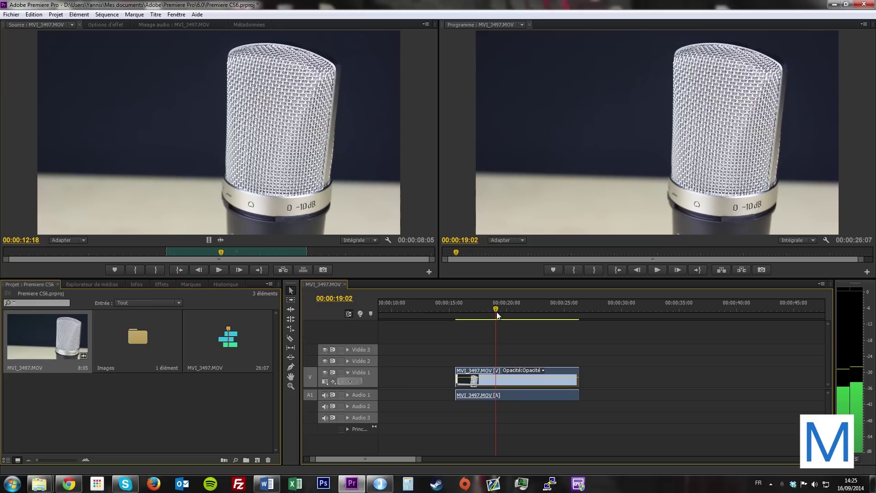
left_click(497, 311)
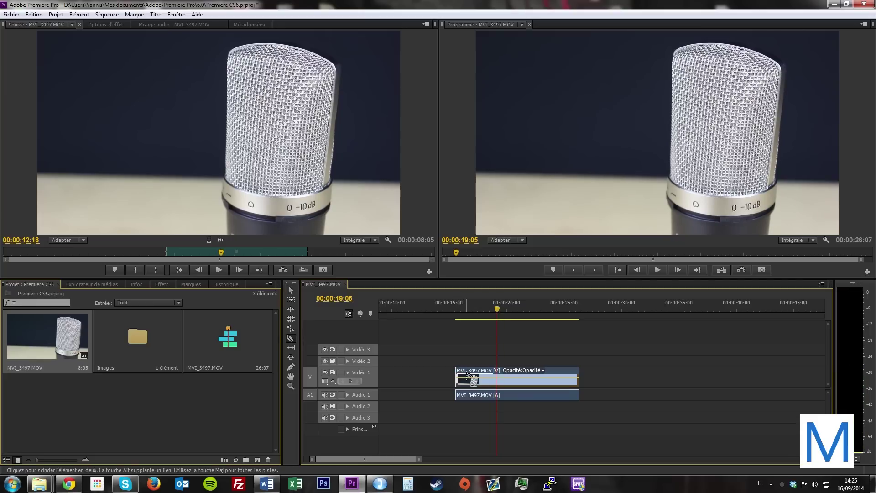
left_click(473, 379)
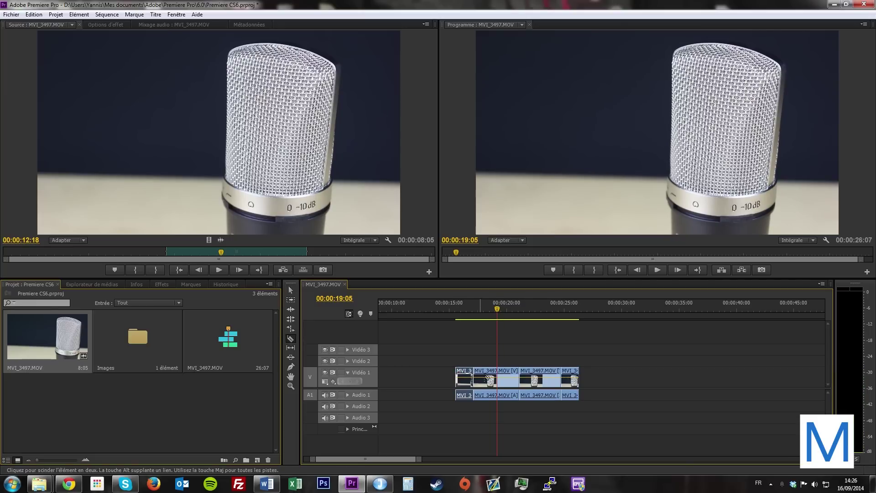
key("ctrl+z")
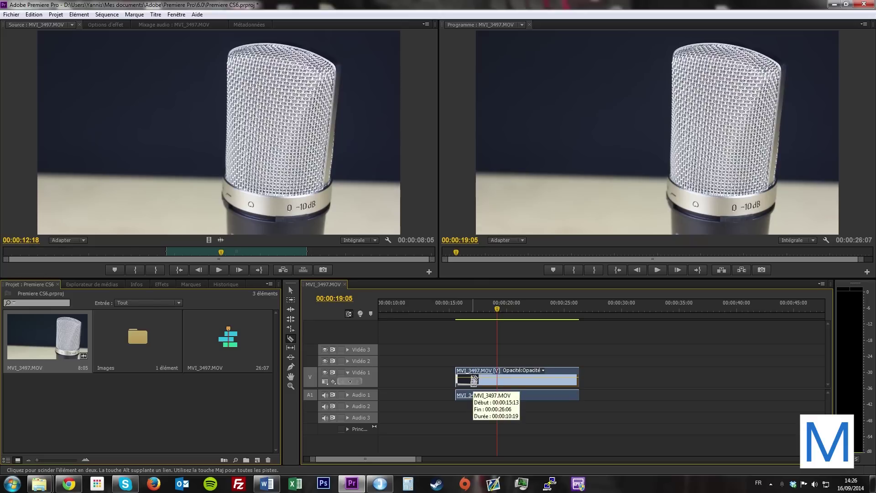
key("v")
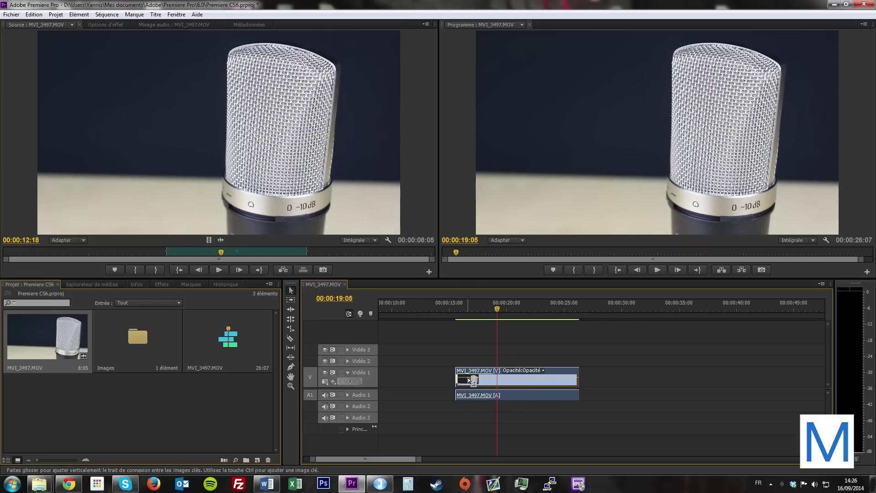
mouse_move(488, 373)
left_mouse_down()
mouse_move(451, 374)
mouse_move(463, 375)
left_mouse_up()
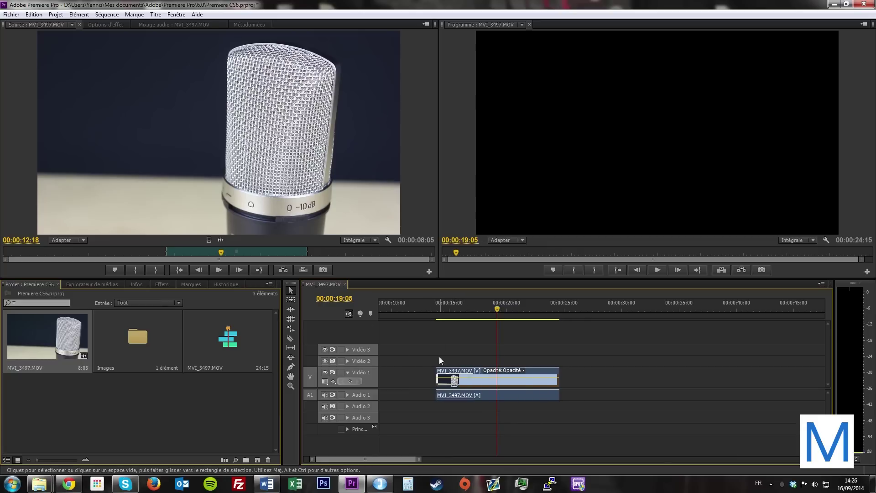
Zoom out, split the clip at 00:00:22:19, then undo the cut
key("minus")
left_click_drag(479, 311, 497, 311)
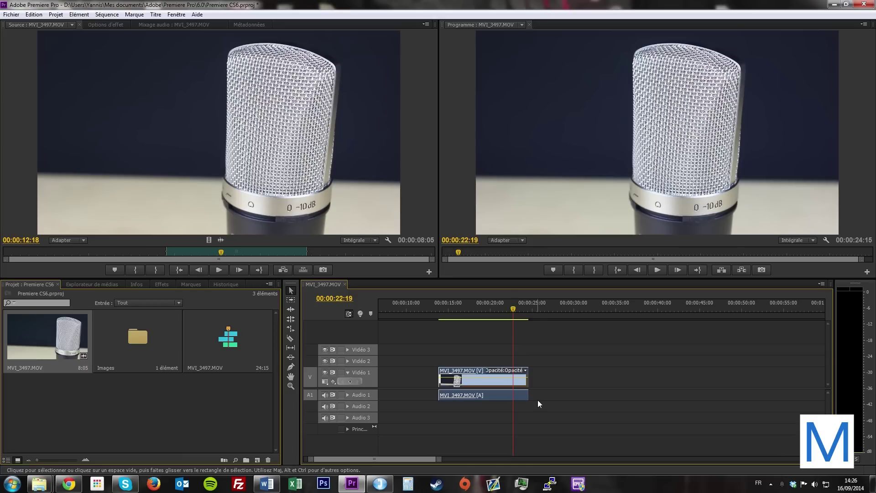
key("ctrl+k")
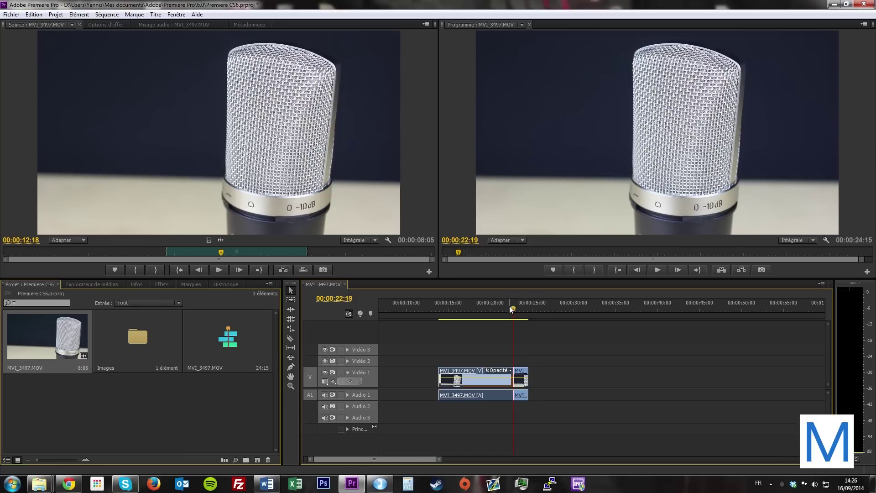
mouse_move(510, 308)
left_mouse_down()
mouse_move(442, 312)
mouse_move(507, 316)
left_mouse_up()
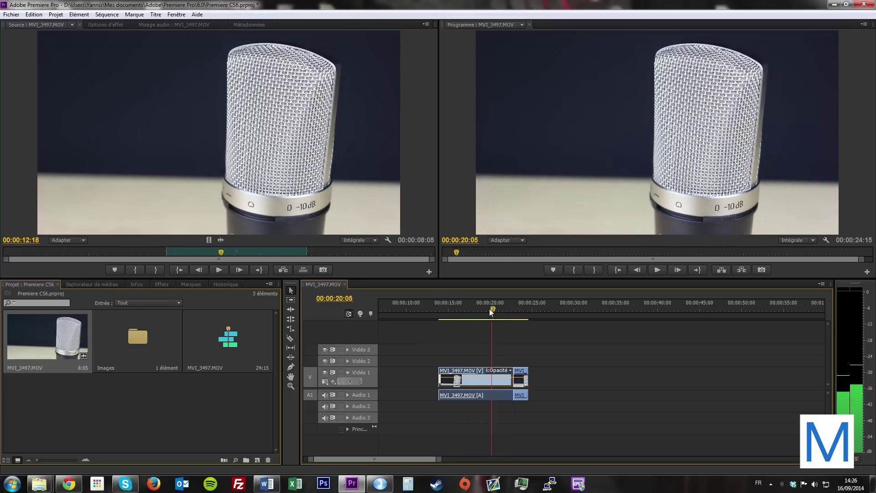
key("ctrl+z")
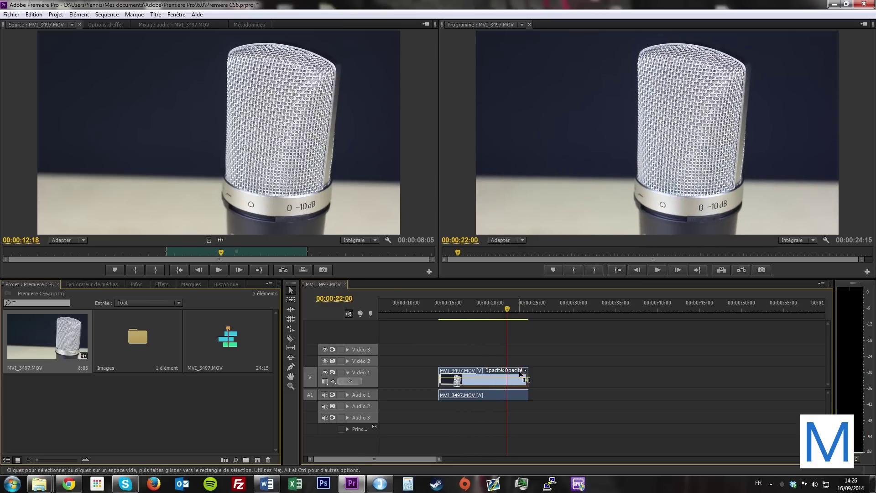
Play from 22 seconds, test a split at 22:16, undo it, and return the playhead to 15:21
left_click(657, 269)
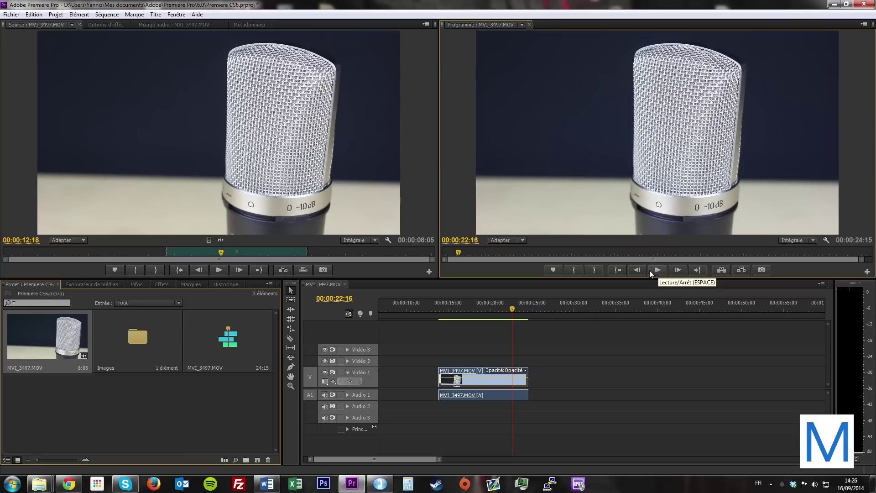
left_click(558, 382)
key("ctrl+k")
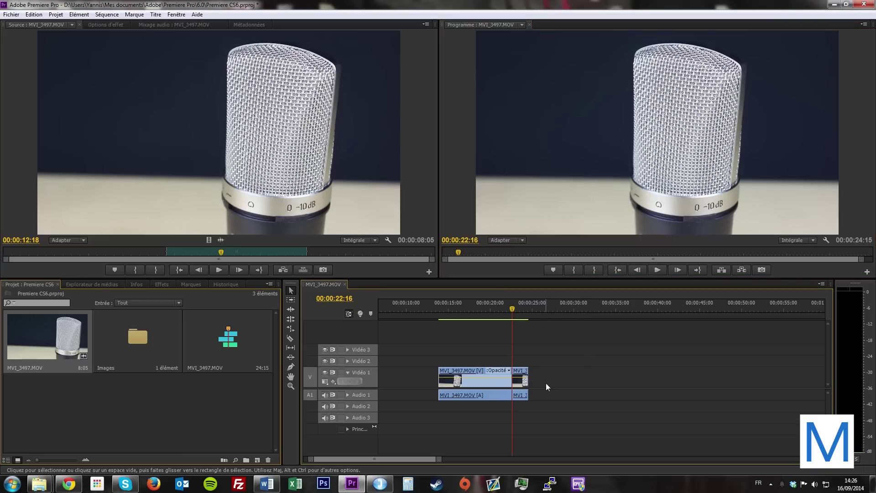
key("ctrl+z")
left_click_drag(513, 309, 454, 310)
Move the MVI_3497 clip back to the start of the sequence
key("c")
key("v")
key("j")
key("j")
key("k")
left_click_drag(460, 374, 391, 373)
Import MVI_3504.MOV from the T.Bone SC450USB folder into the project
mouse_move(40, 476)
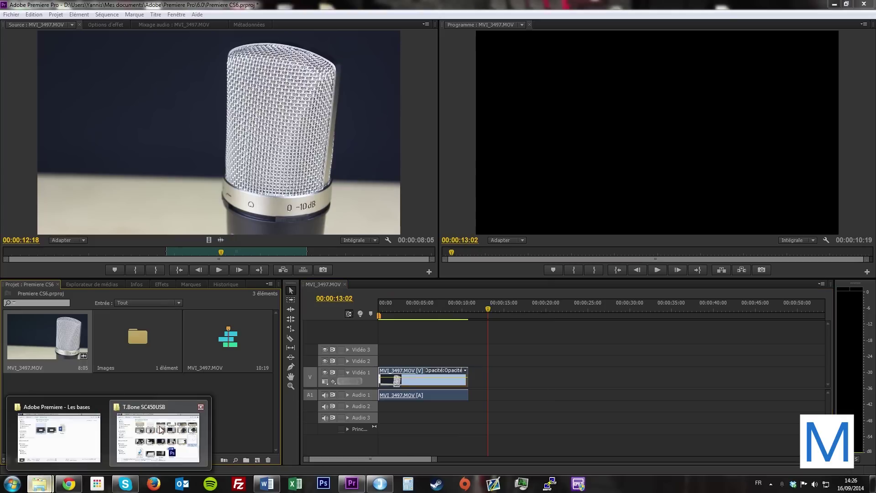
left_click(187, 440)
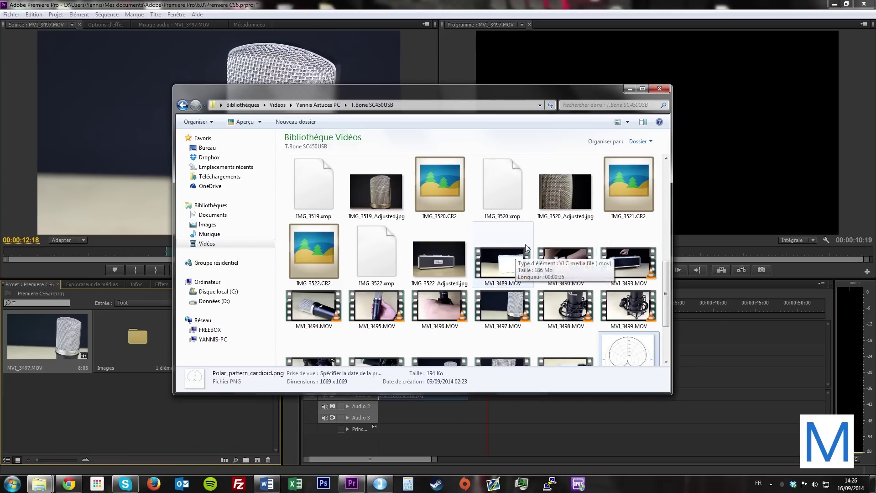
left_click(583, 271)
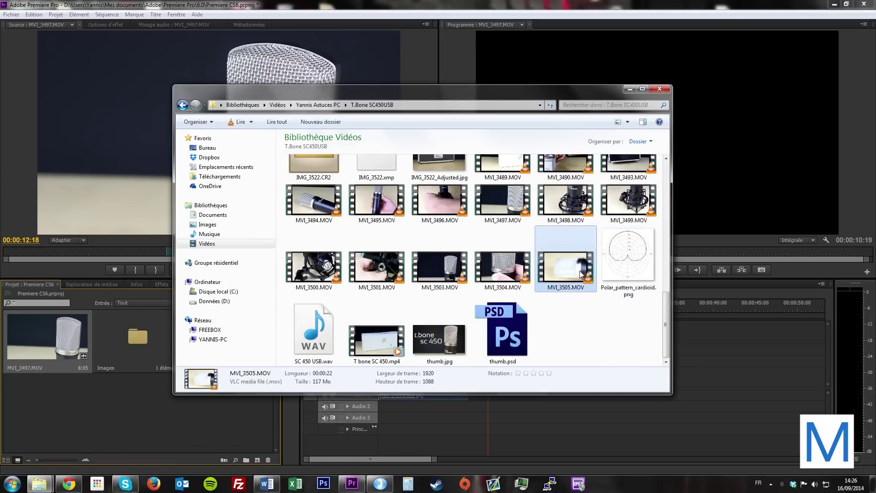
left_click(518, 272)
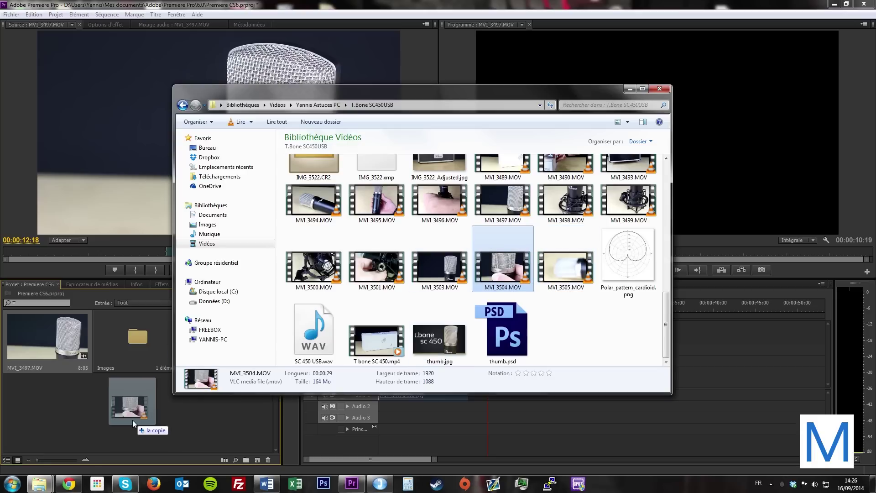
left_click_drag(473, 280, 133, 419)
Add IMG_3510_Adjusted.jpg to the project's Images folder
mouse_move(629, 264)
left_mouse_down()
mouse_move(141, 449)
mouse_move(610, 289)
left_mouse_up()
scroll(509, 259, "up", 2)
scroll(509, 259, "up", 3)
scroll(509, 258, "up", 2)
left_click_drag(619, 258, 125, 334)
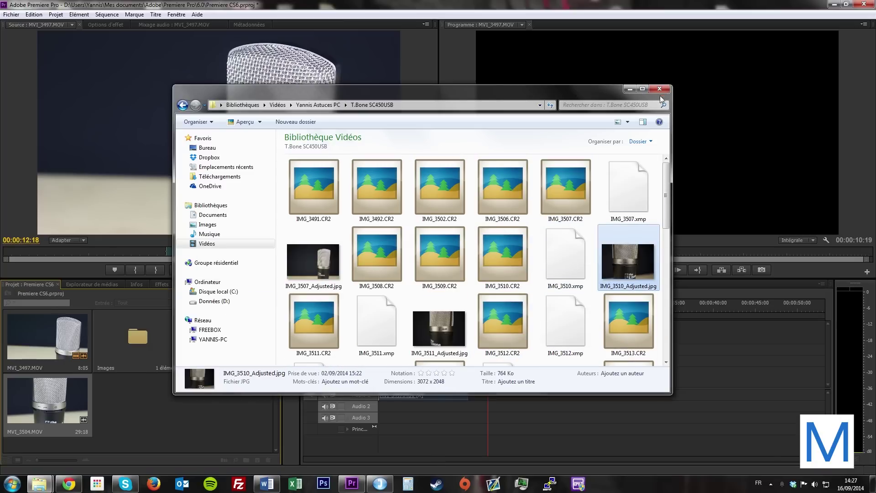
left_click(629, 89)
Mark MVI_3504 out at 08:18 and place the 3:05 excerpt after MVI_3497 on Vidéo 1
double_click(51, 409)
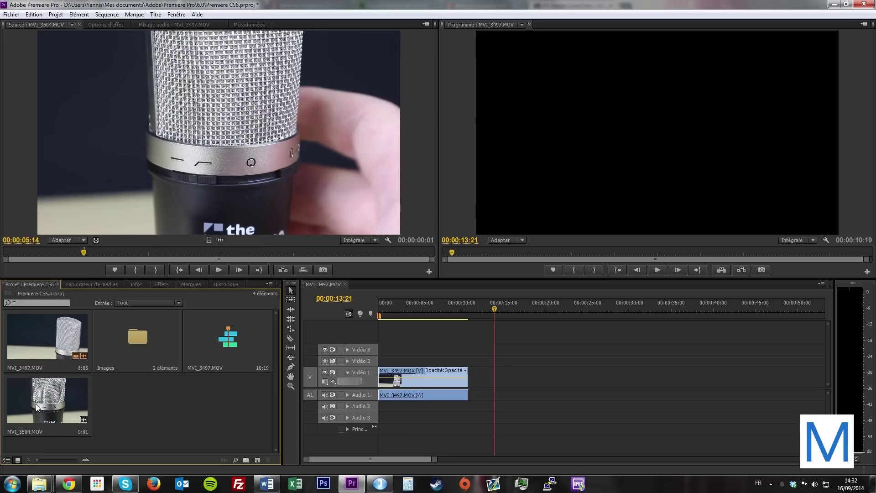
double_click(35, 404)
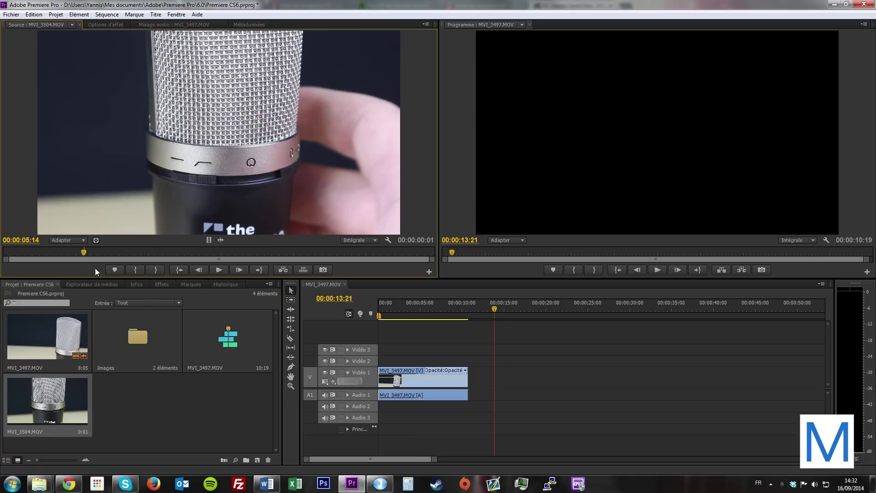
key("space")
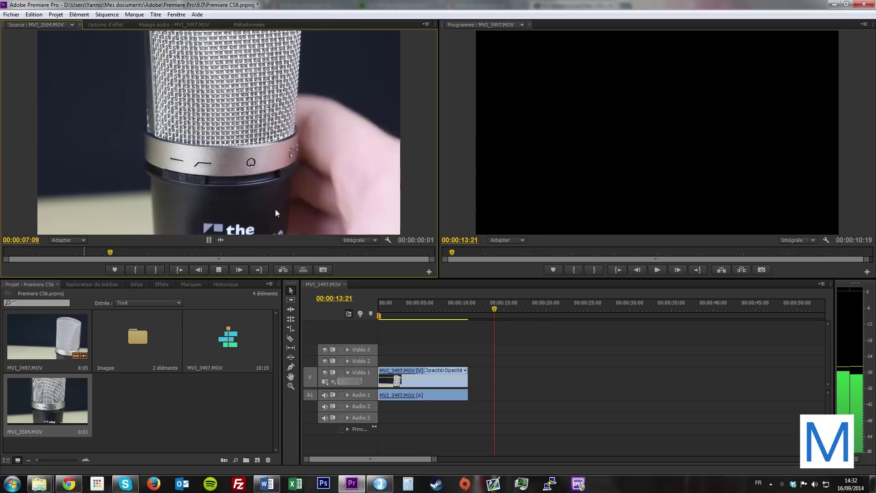
key("space")
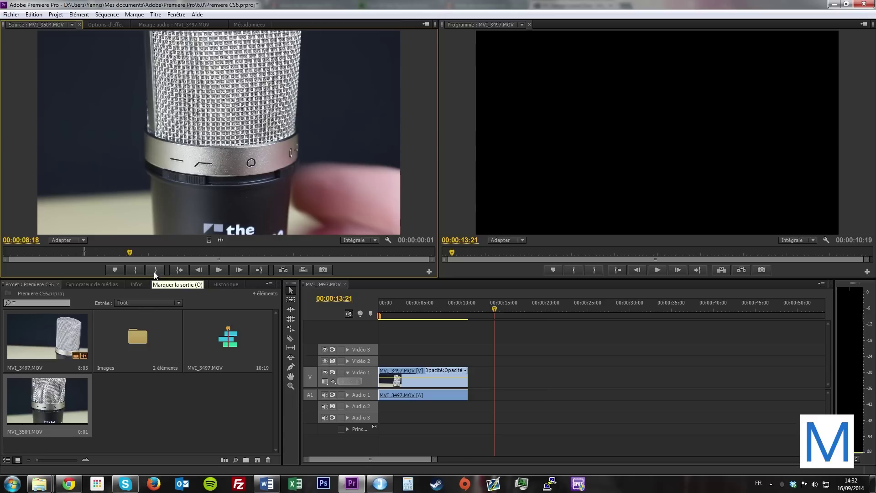
left_click(154, 272)
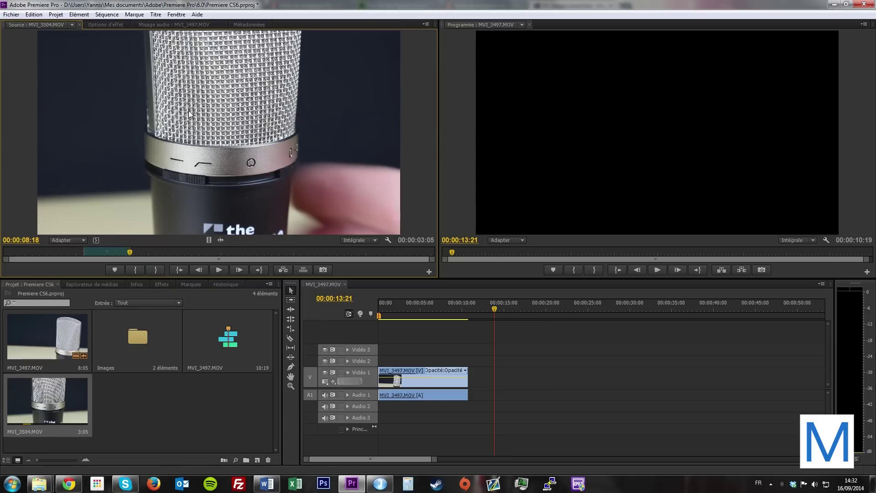
left_click_drag(334, 249, 470, 377)
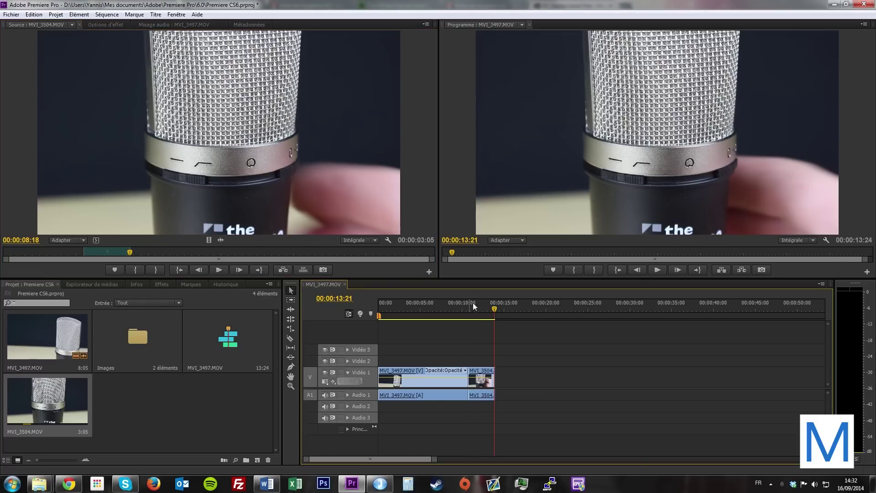
left_click(473, 308)
left_click_drag(473, 309, 515, 310)
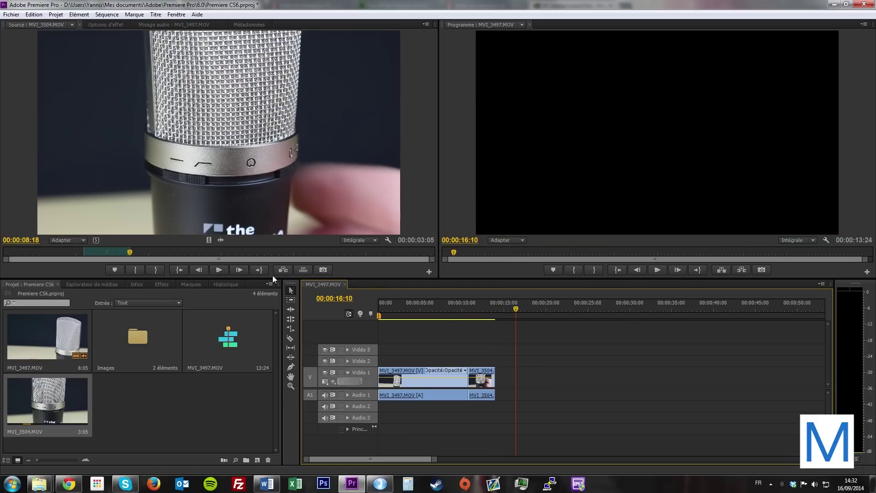
left_click_drag(482, 378, 481, 363)
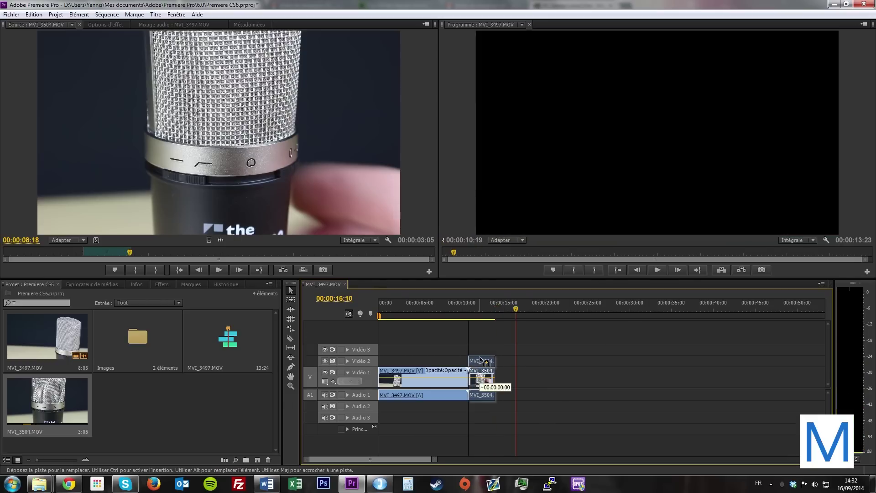
left_click(479, 305)
left_click_drag(479, 362, 482, 377)
mouse_move(437, 306)
left_mouse_down()
mouse_move(482, 305)
mouse_move(424, 311)
left_mouse_up()
key("space")
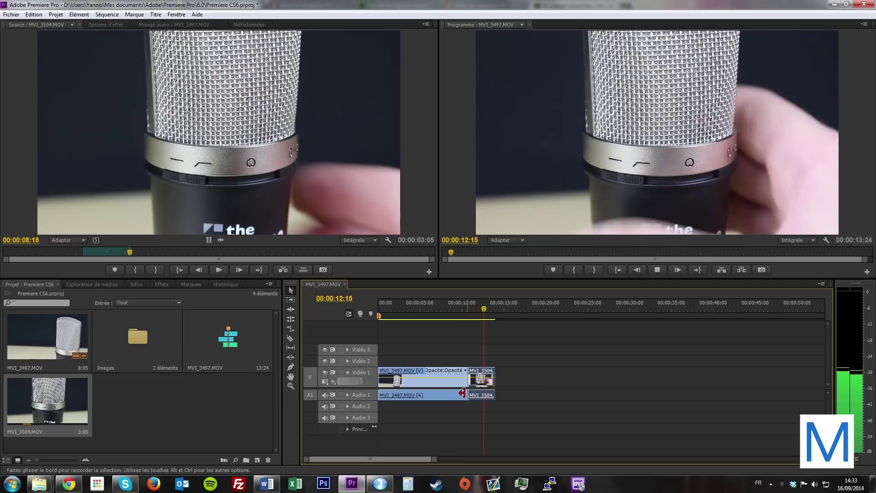
key("space")
left_click_drag(497, 375, 546, 375)
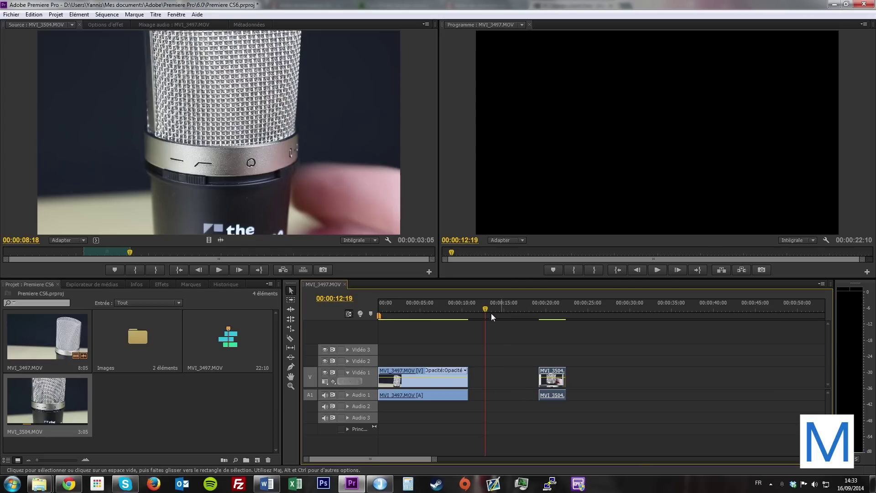
left_click_drag(549, 377, 479, 373)
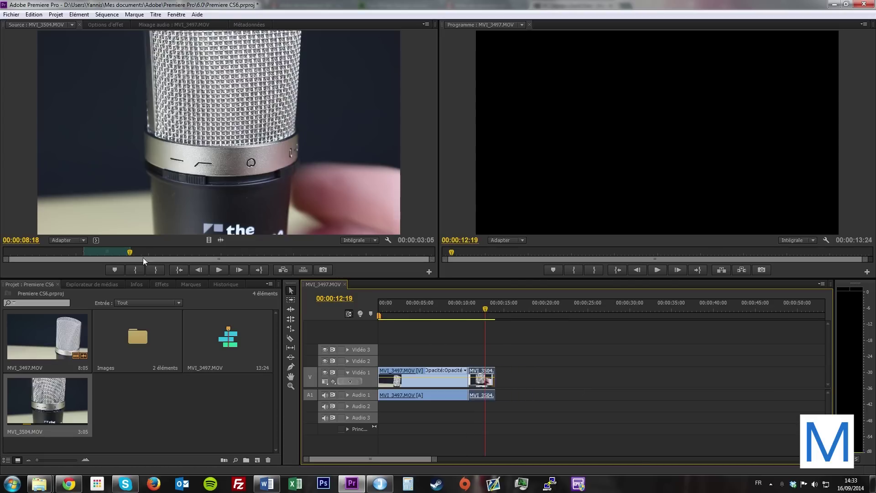
Add the 15:09–21:16 MVI_3504 excerpt at the end, then delete the short MVI_3504 clip
left_click(136, 253)
left_click_drag(135, 254, 212, 258)
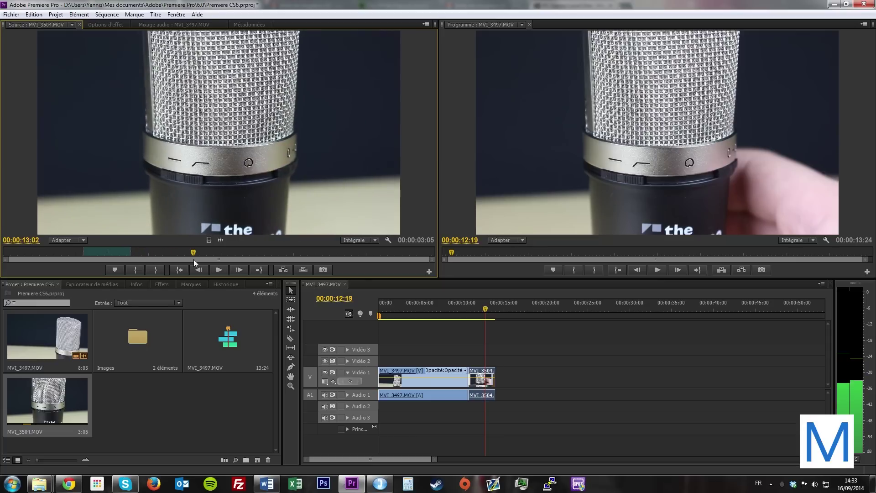
left_click(136, 270)
mouse_move(223, 252)
left_mouse_down()
mouse_move(328, 253)
mouse_move(317, 253)
left_mouse_up()
key("i")
key("i")
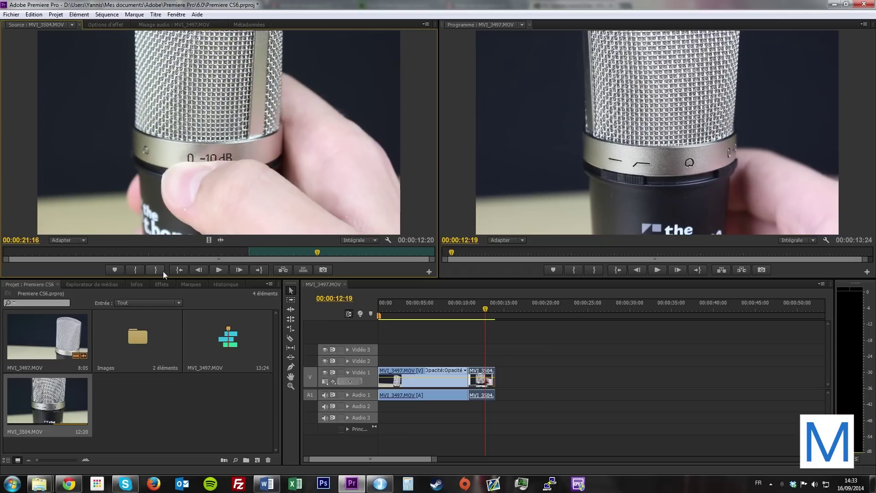
left_click(156, 270)
left_click_drag(213, 230, 498, 393)
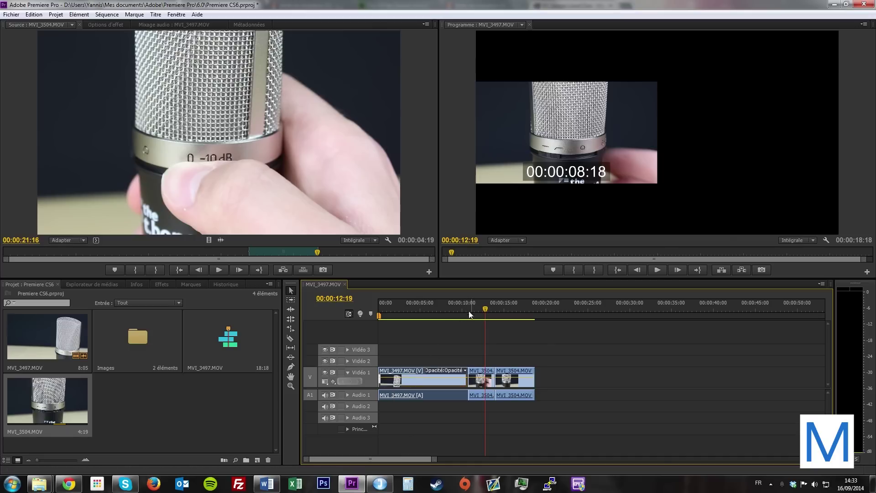
left_click(484, 382)
key("Delete")
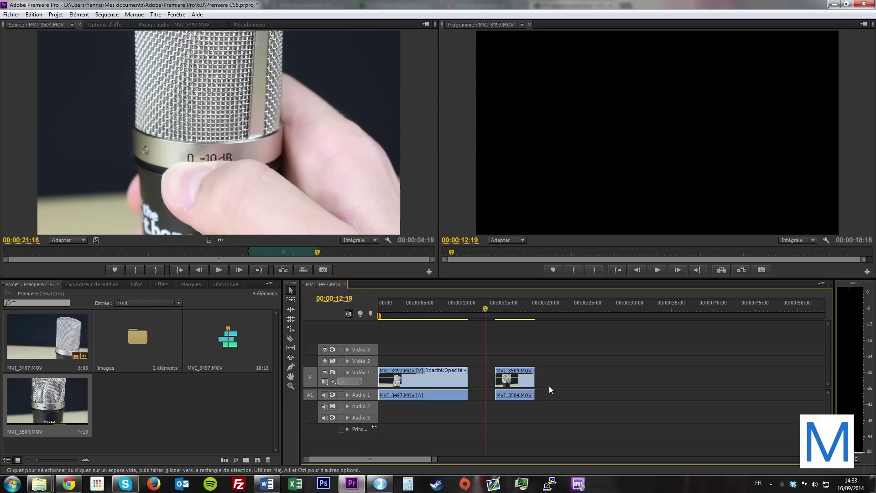
Add more MVI_3504 copies to Vidéo 1 and move the playhead to 00:00:03:24
mouse_move(223, 137)
left_mouse_down()
mouse_move(558, 378)
mouse_move(631, 355)
mouse_move(642, 378)
left_mouse_up()
left_click_drag(566, 379, 544, 379)
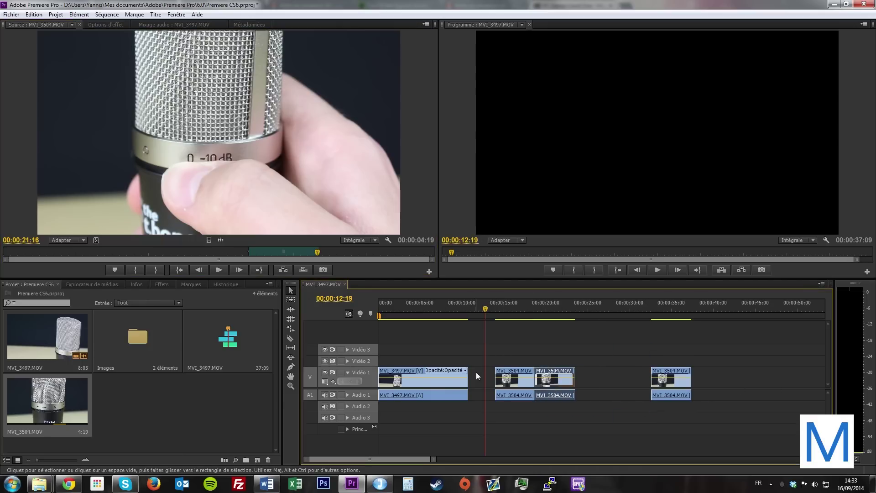
left_click_drag(495, 341, 720, 421)
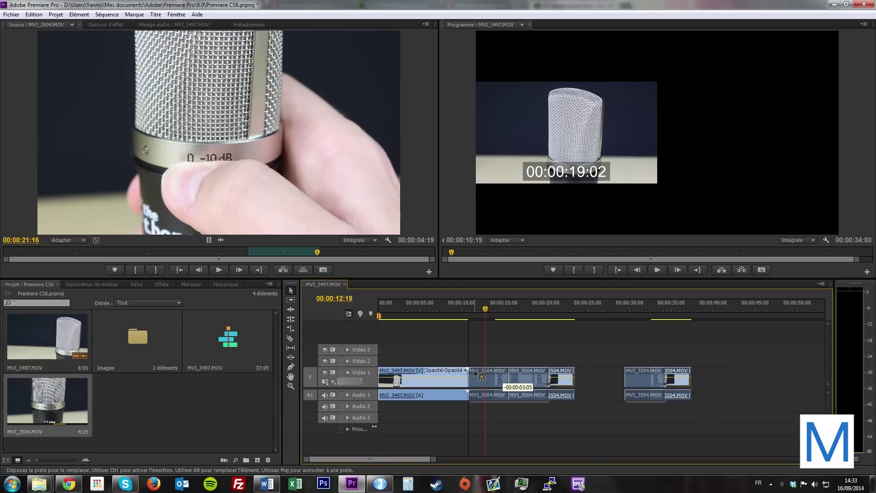
left_click_drag(504, 372, 504, 373)
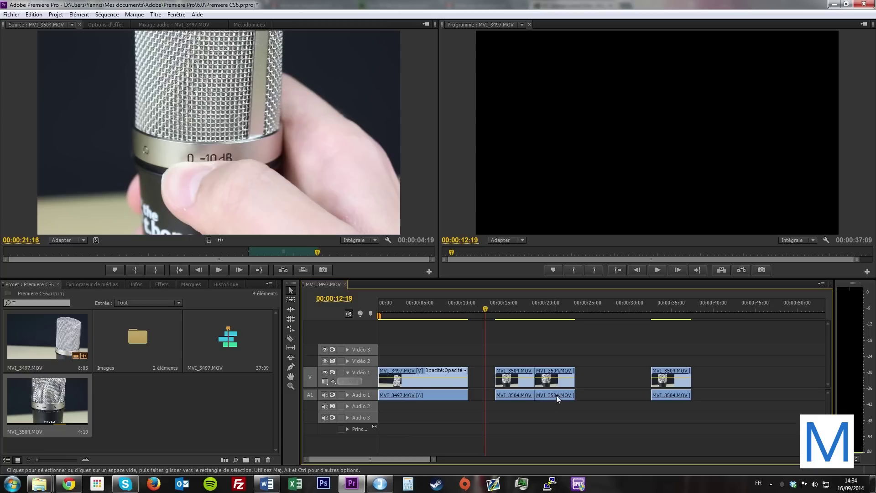
left_click_drag(492, 309, 411, 307)
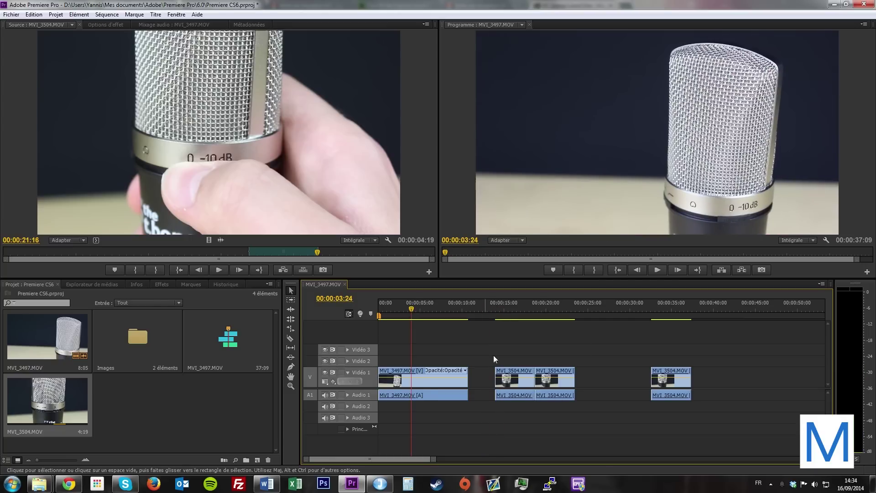
Close both gaps on Vidéo 1 with Supprimer et raccorder
right_click(476, 377)
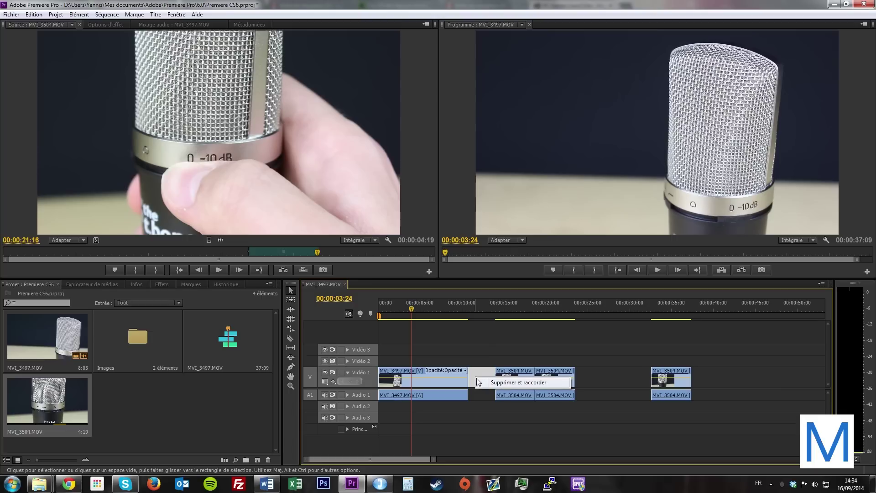
left_click(501, 383)
left_click_drag(726, 420, 499, 333)
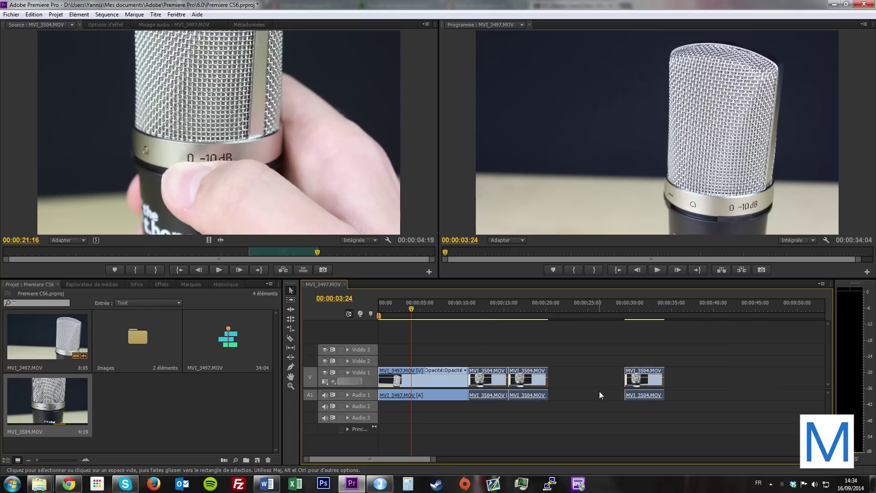
left_click(578, 381)
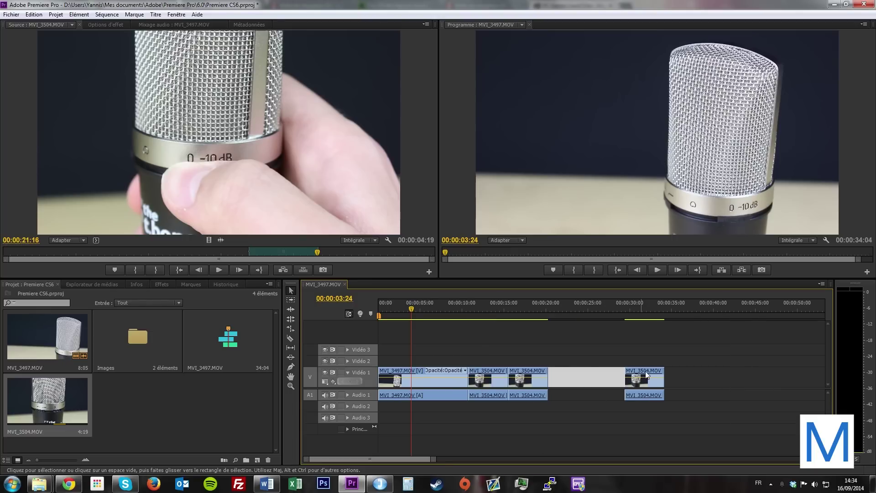
right_click(600, 382)
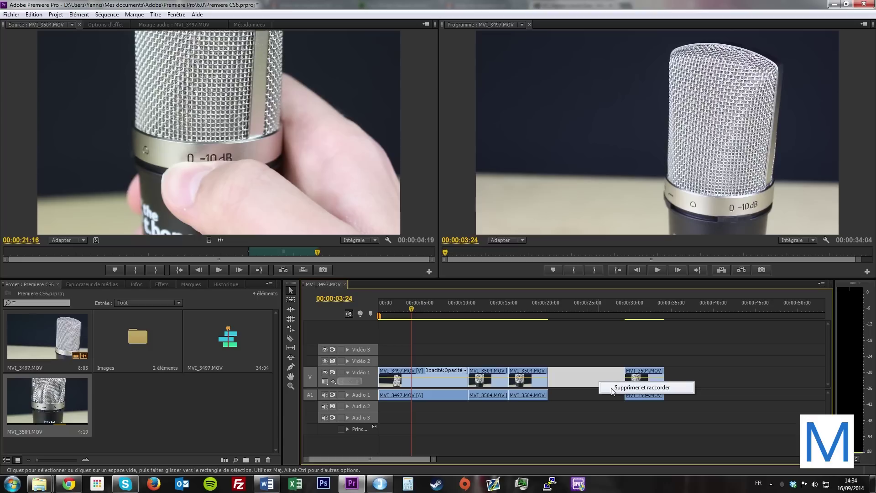
left_click(620, 388)
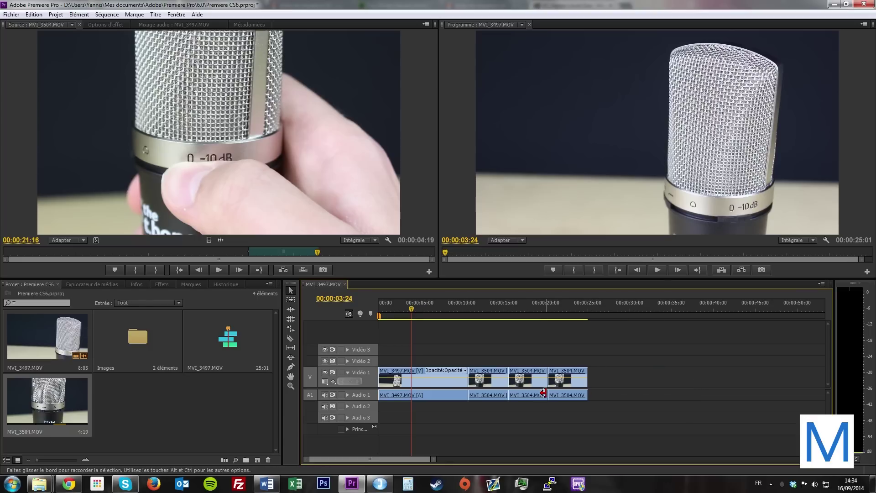
Delete the last two MVI_3504 clips and select only the Vidéo 1 clips
key("Delete")
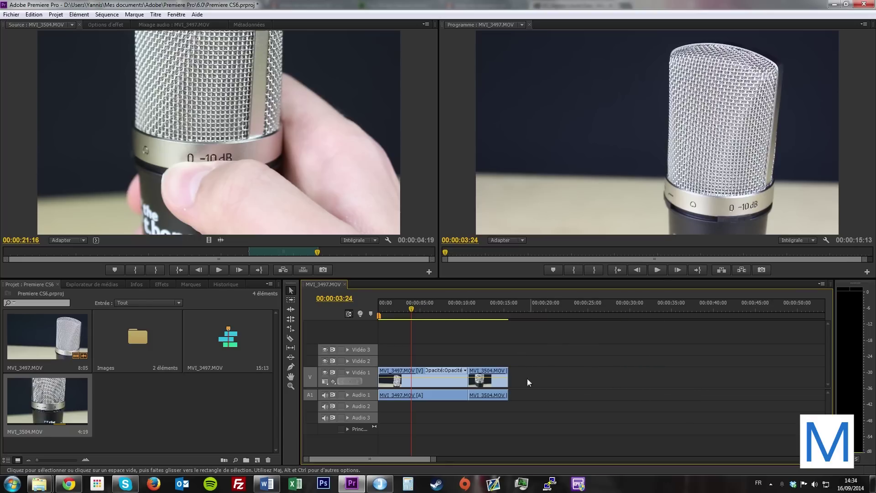
left_click_drag(591, 412, 456, 347)
mouse_move(588, 408)
left_mouse_down()
mouse_move(479, 356)
mouse_move(407, 344)
left_mouse_up()
mouse_move(504, 348)
left_mouse_down()
mouse_move(432, 375)
mouse_move(402, 374)
mouse_move(539, 374)
mouse_move(391, 375)
left_mouse_up()
right_click(432, 376)
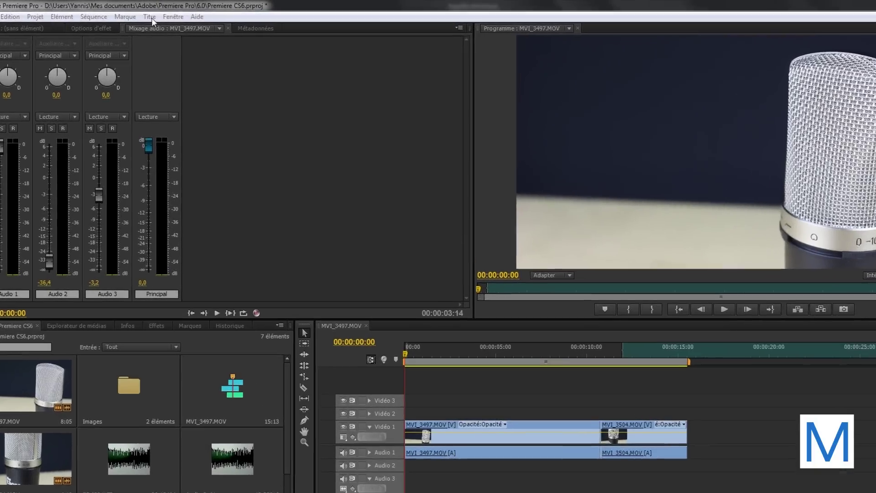
Show the Nouveau titre submenu of the Titre menu
left_click(158, 15)
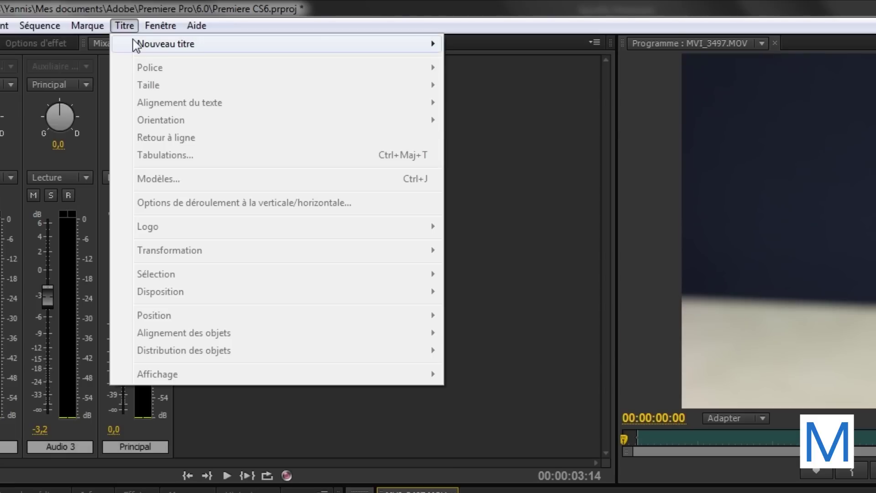
mouse_move(189, 49)
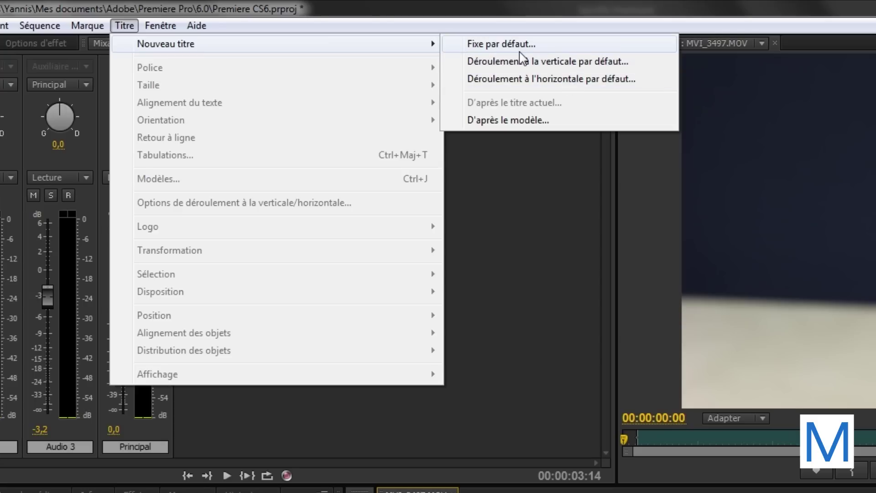
Create a new default still title, Titre 01
left_click(505, 41)
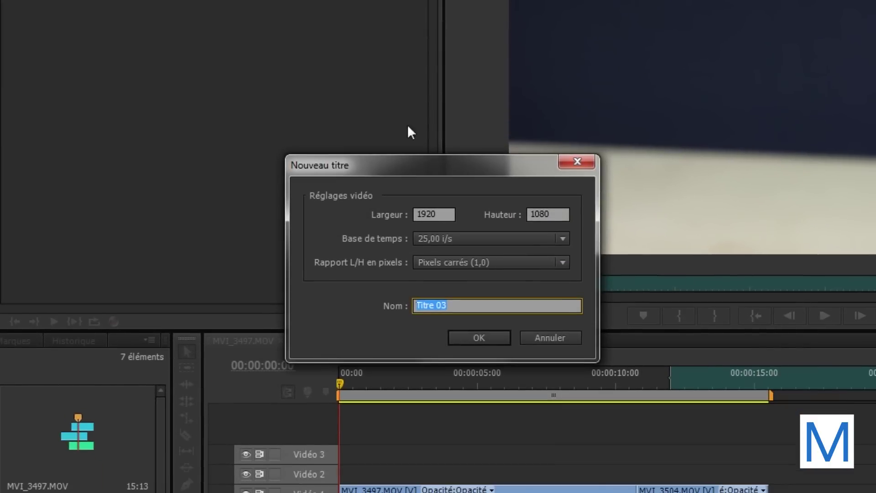
left_click(443, 328)
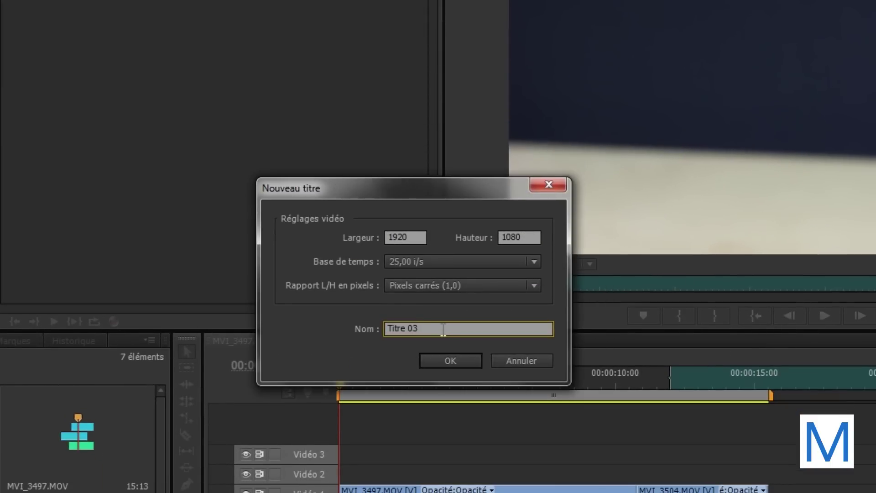
key("Return")
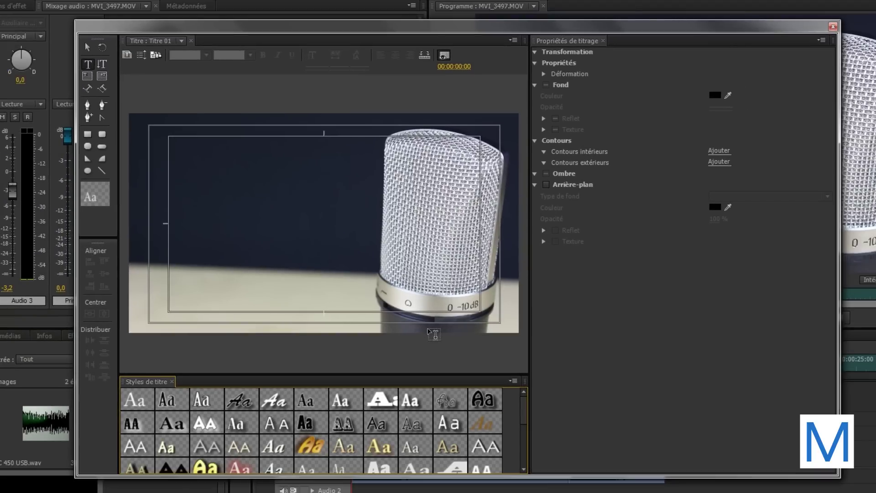
Type 'Super Tyxte' as a text box in the lower-left of the title canvas
left_click_drag(259, 32, 275, 42)
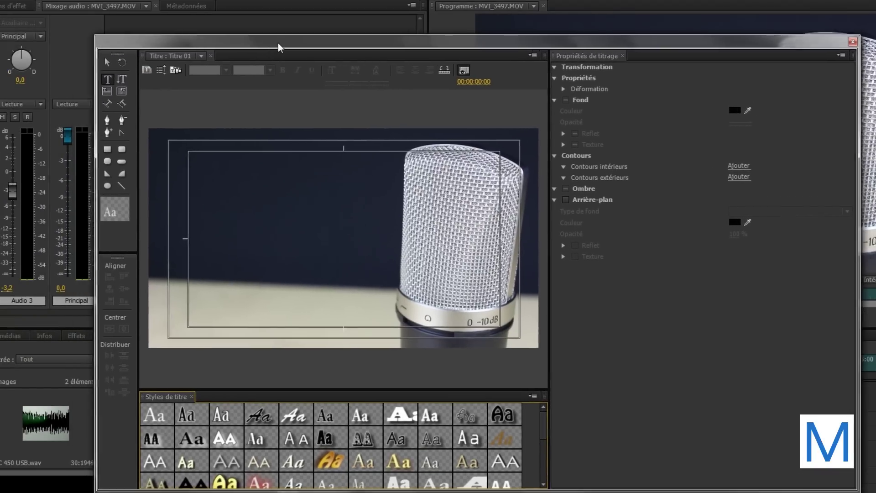
mouse_move(216, 45)
left_mouse_down()
mouse_move(206, 43)
mouse_move(209, 51)
left_mouse_up()
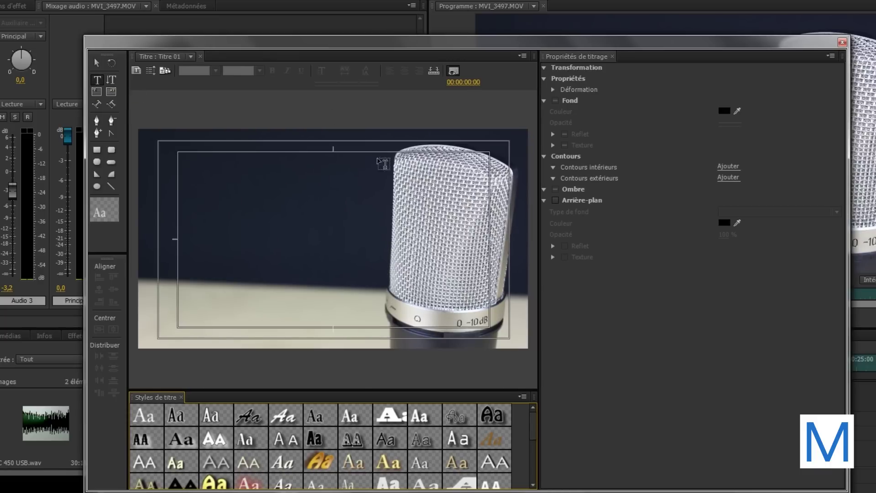
left_click(191, 318)
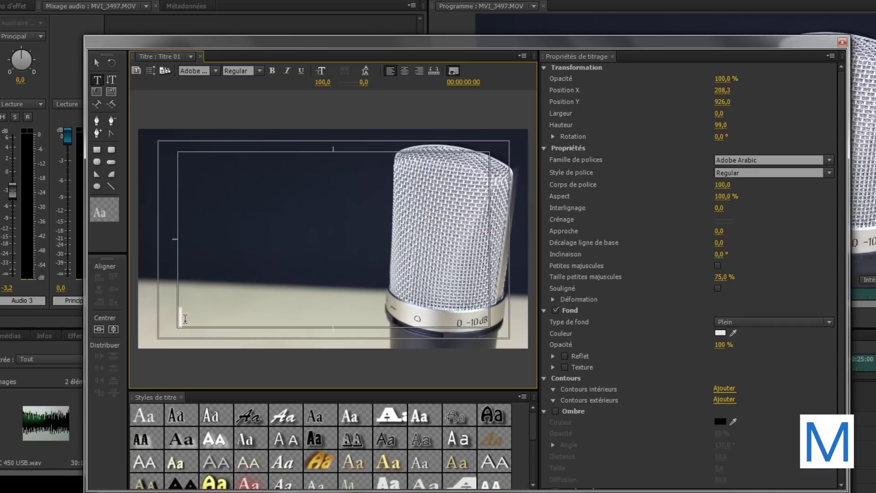
type("Super Ty")
type("exte")
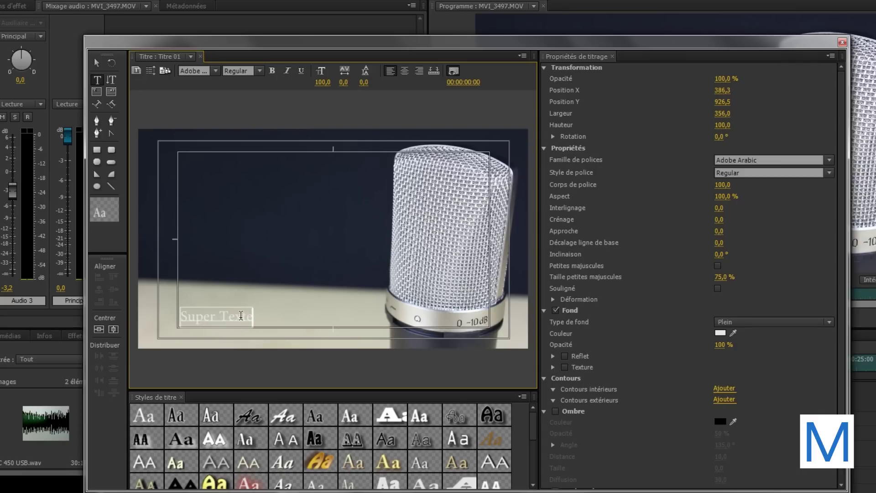
Enlarge the Super Texte text to size 344,4 and lower it to X 712,9, Y 952,4
key("Escape")
left_click_drag(253, 306, 309, 272)
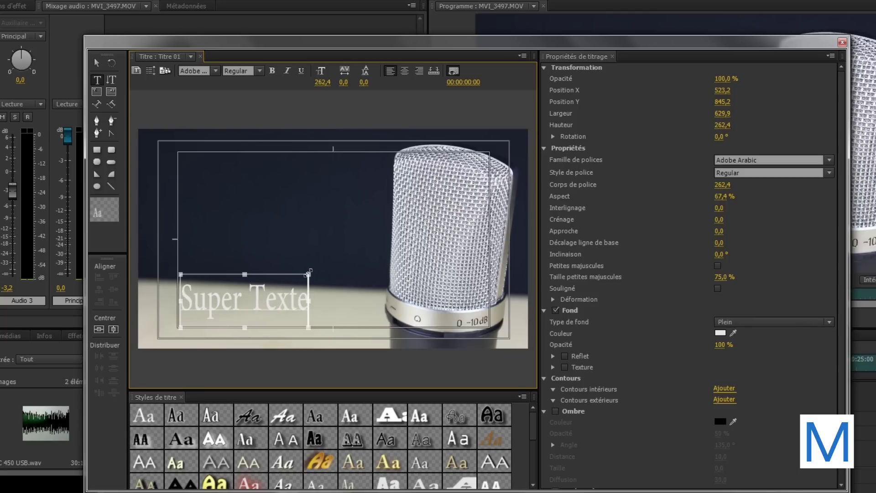
left_click_drag(309, 272, 430, 226)
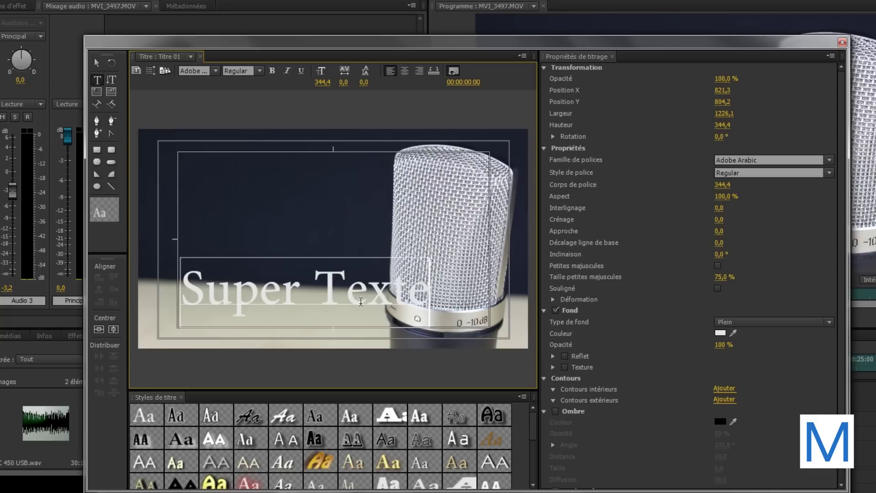
mouse_move(336, 308)
left_mouse_down()
mouse_move(348, 313)
mouse_move(330, 320)
left_mouse_up()
left_click(321, 298)
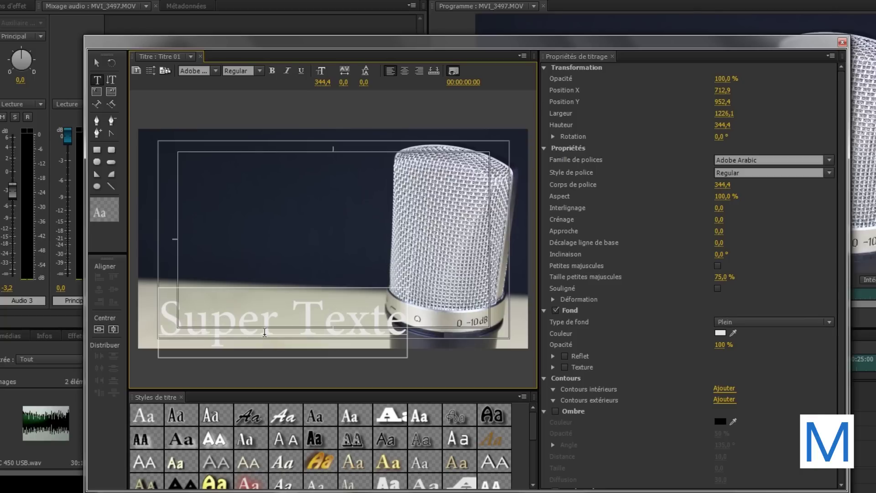
left_click(766, 97)
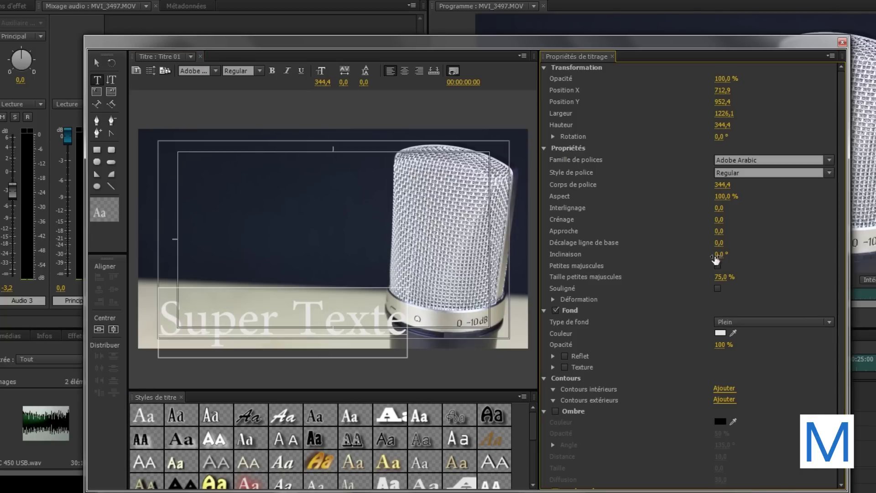
left_click(318, 340)
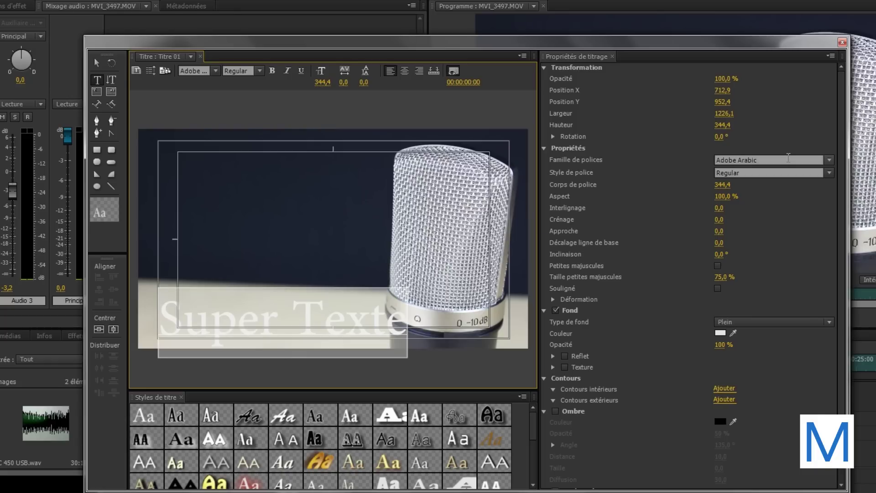
Change the title font to Aharoni with the Bold style
left_click(829, 163)
left_click(747, 202)
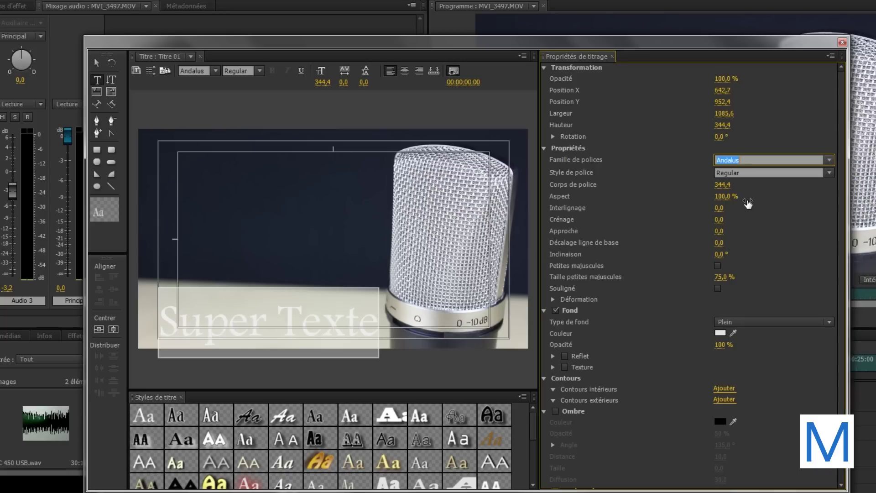
left_click(831, 161)
scroll(794, 241, "up", 1)
left_click(754, 231)
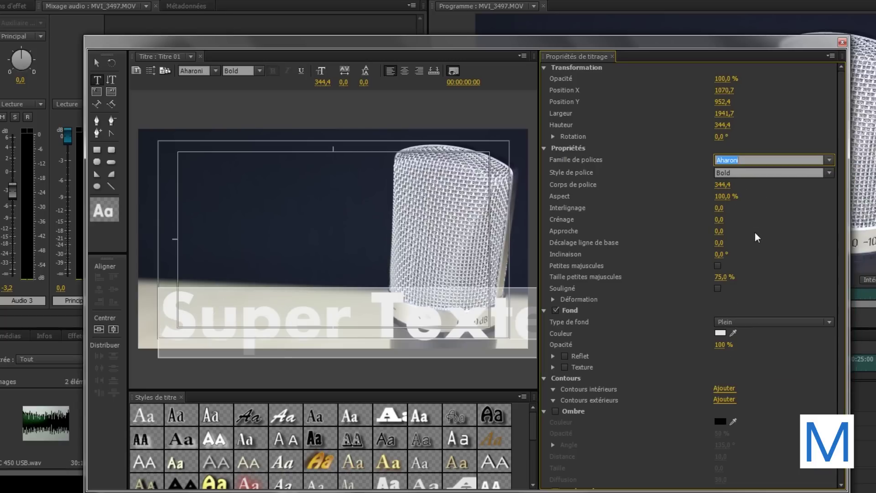
left_click(737, 172)
left_click(826, 175)
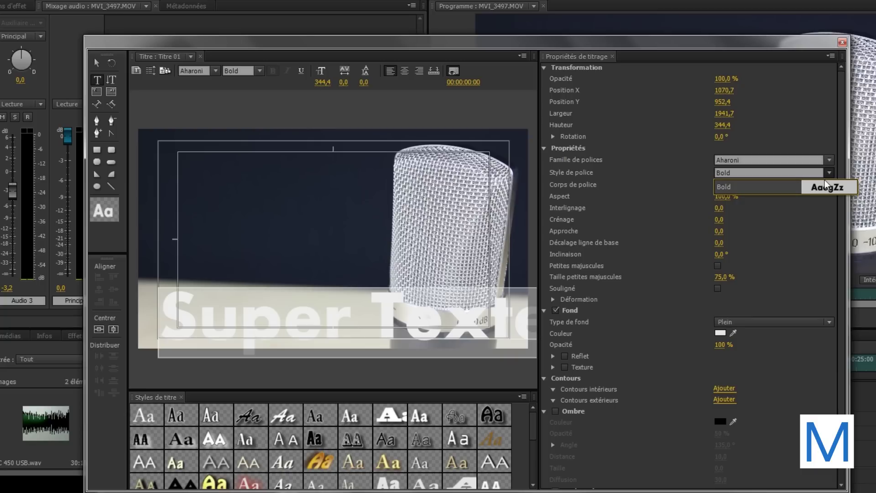
left_click(673, 178)
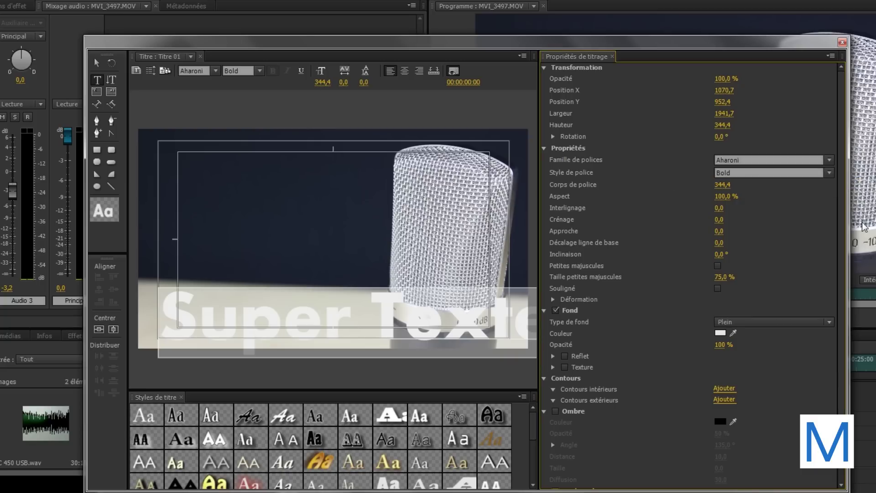
Reduce the font size to 240,4 and nudge the text right to X 769,0
left_click_drag(722, 184, 675, 184)
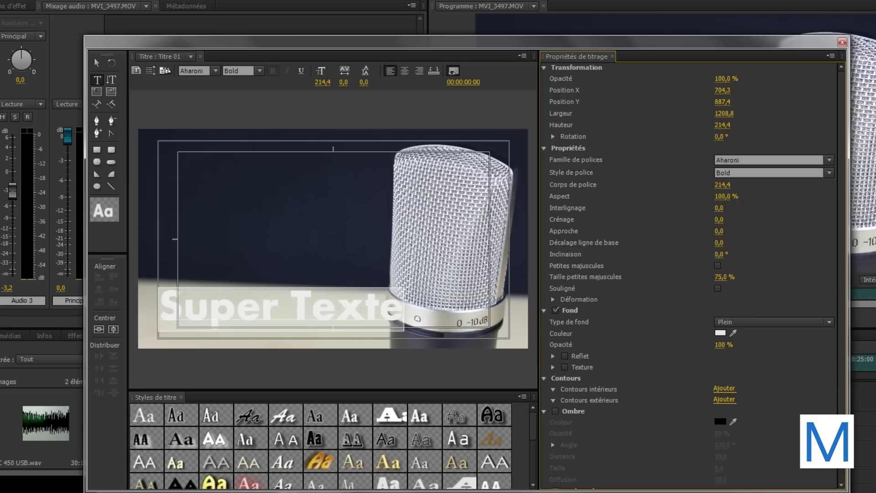
left_click(331, 332)
left_click_drag(331, 332, 349, 330)
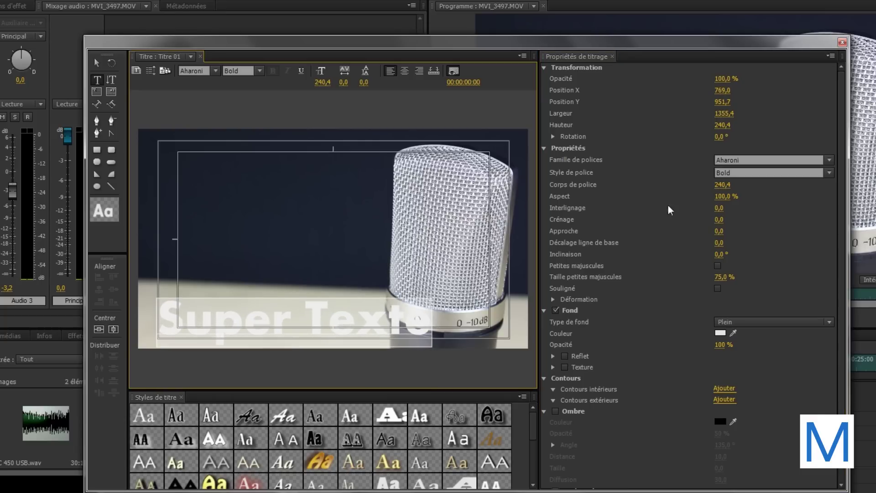
Add a black outer stroke of size 40 to the text
scroll(620, 285, "down", 1)
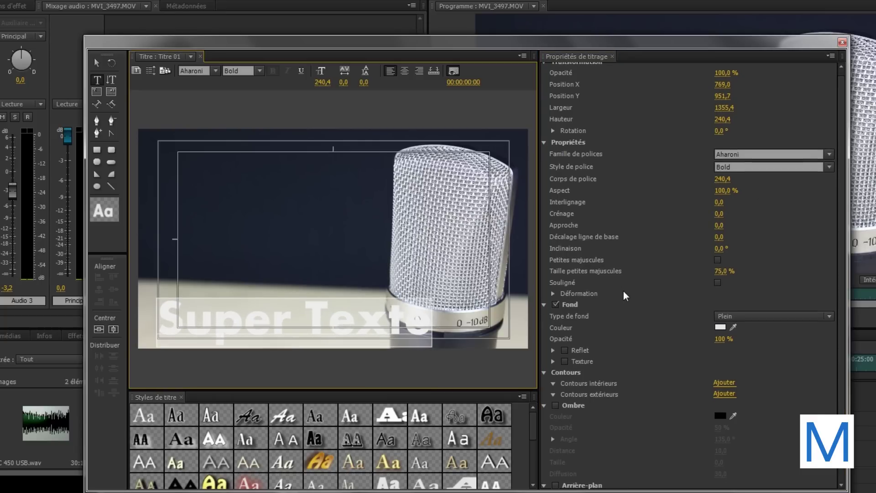
scroll(625, 294, "down", 2)
scroll(621, 297, "down", 3)
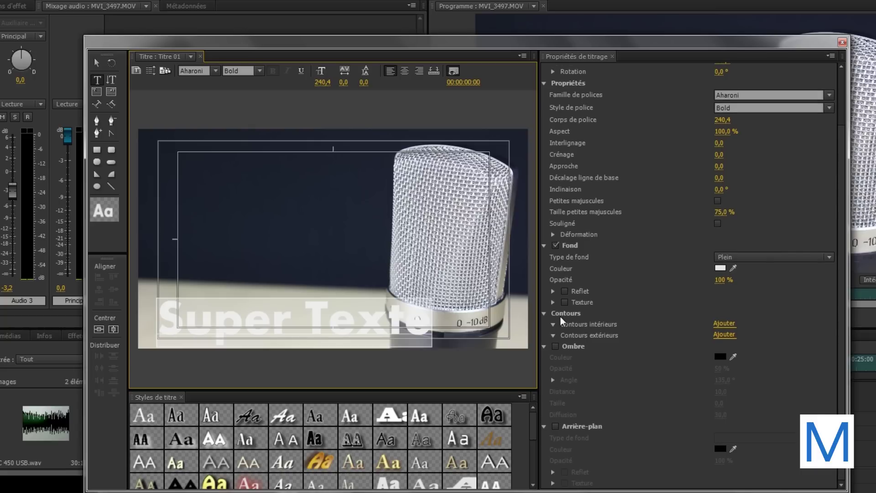
left_click(582, 324)
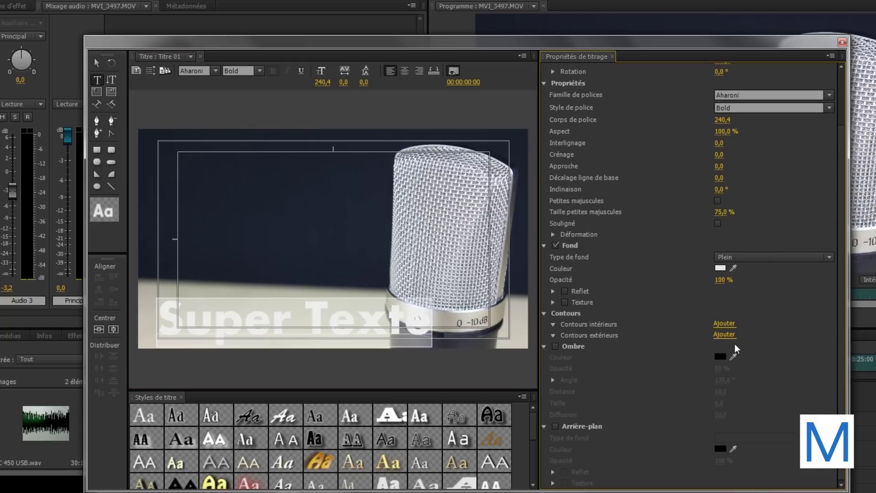
left_click(721, 336)
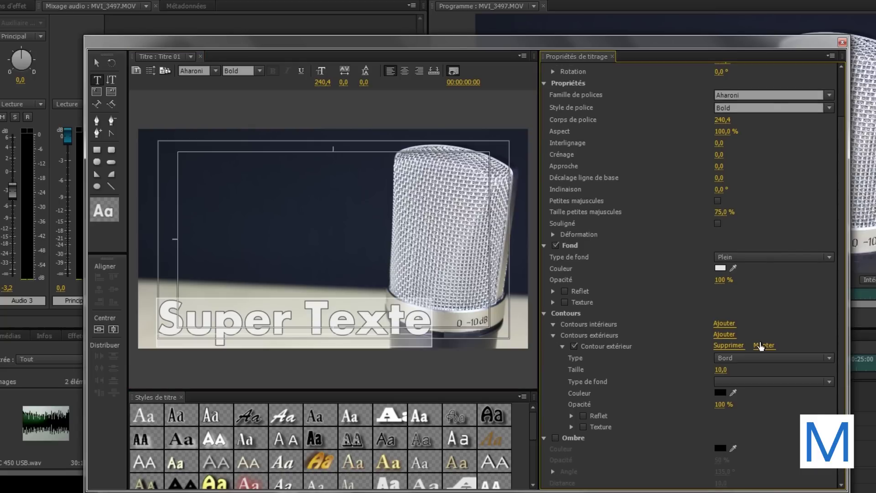
left_click(720, 393)
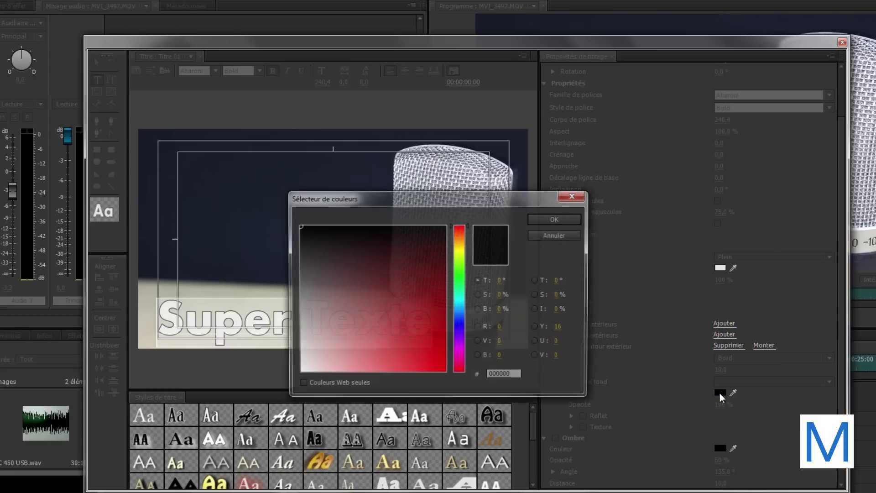
left_click(558, 235)
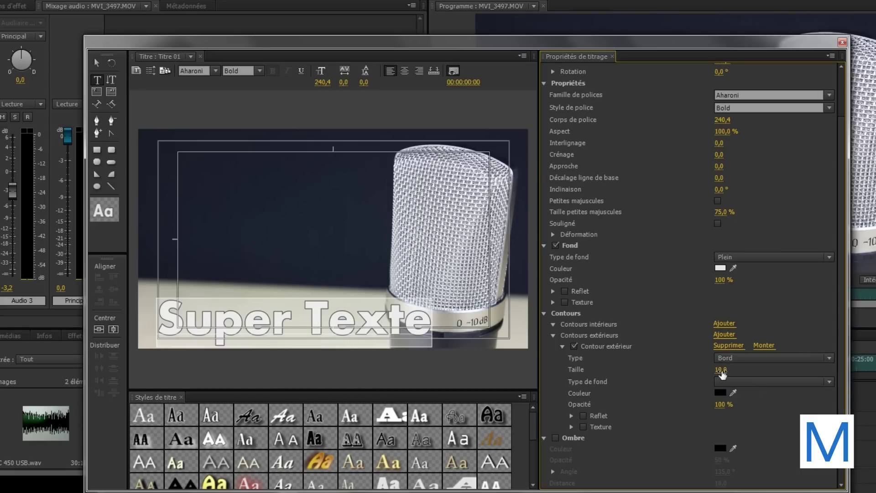
mouse_move(720, 369)
left_mouse_down()
mouse_move(753, 368)
mouse_move(721, 370)
left_mouse_up()
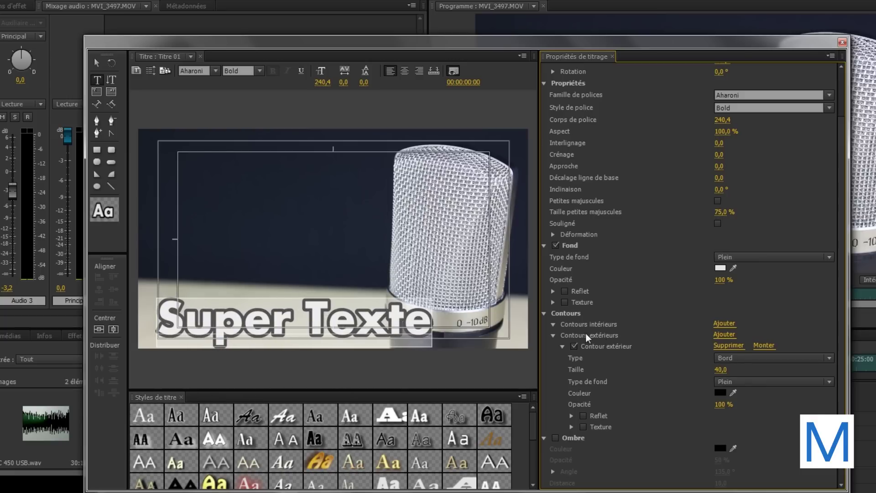
Add an inner stroke, then remove it again, keeping only the outer stroke
left_click(719, 324)
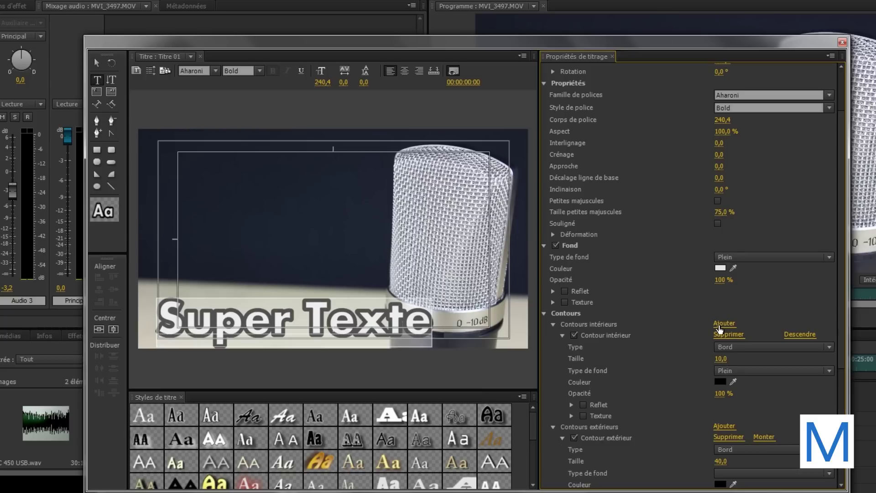
left_click(728, 334)
scroll(632, 335, "down", 1)
scroll(633, 337, "down", 2)
scroll(633, 336, "down", 1)
scroll(677, 306, "down", 1)
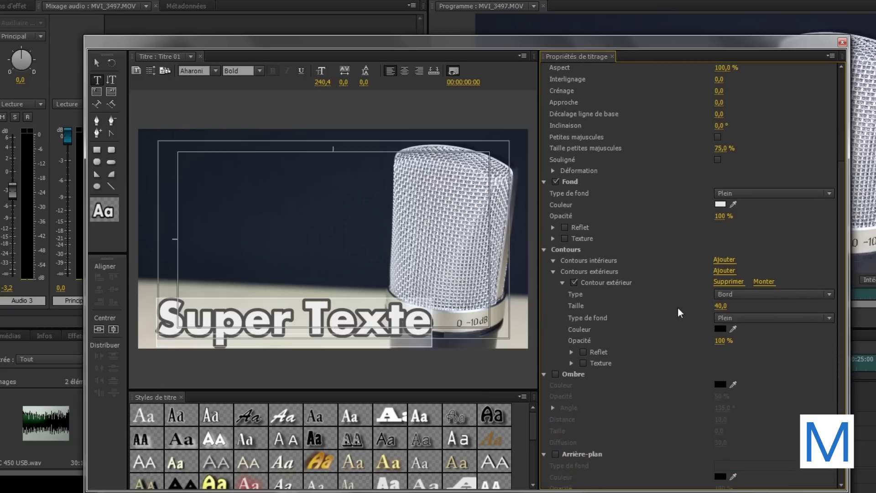
scroll(678, 307, "down", 1)
Enable the black shadow with angle 90° and distance 0,0
left_click(554, 346)
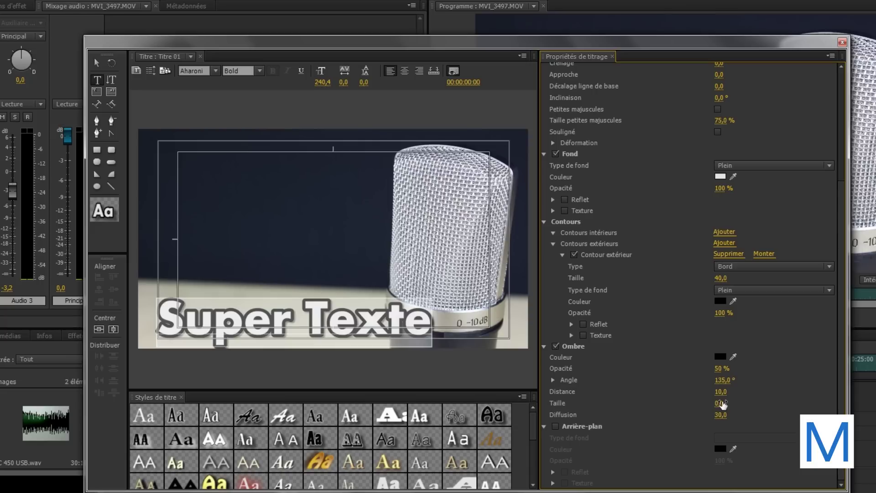
left_click_drag(728, 385, 544, 384)
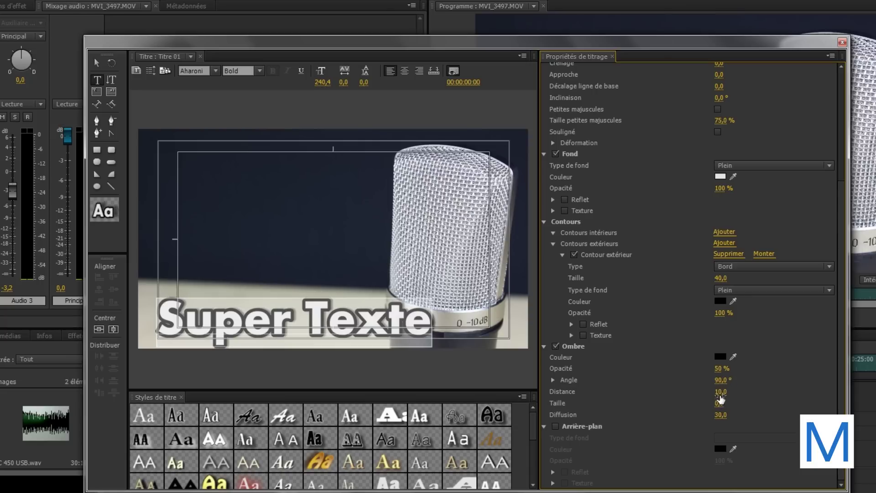
left_click_drag(723, 396, 712, 396)
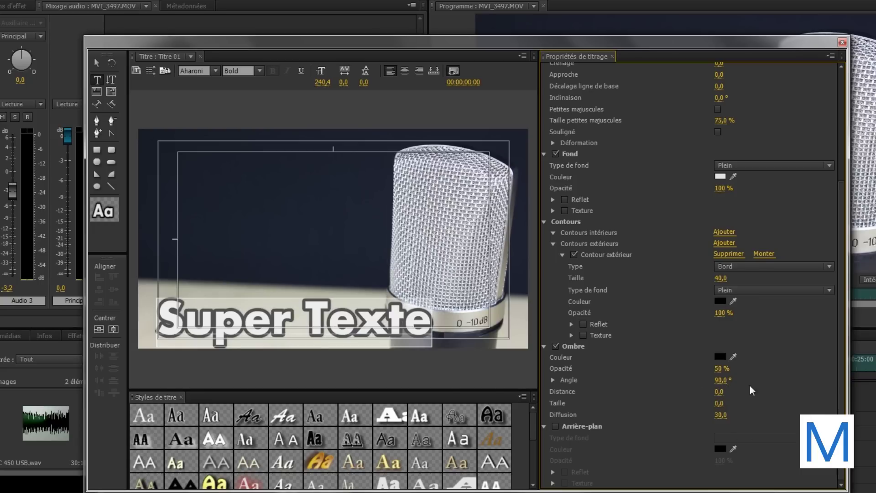
left_click(283, 327)
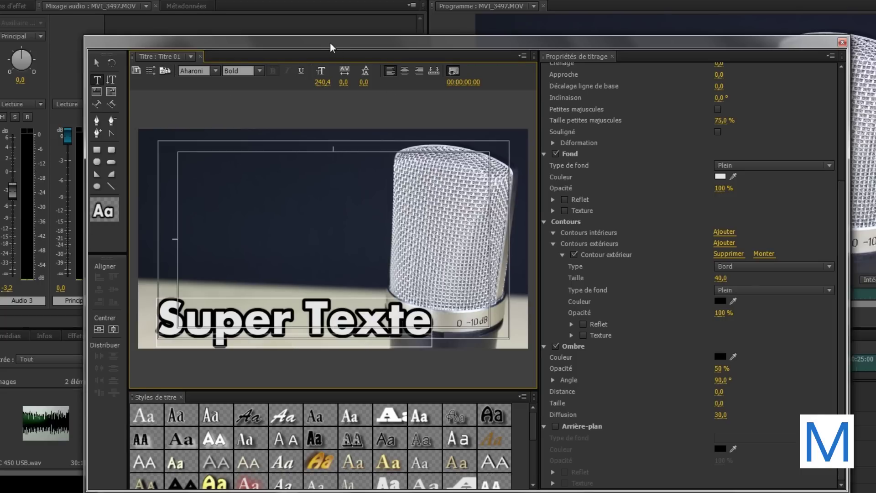
Reposition the title editor window, then close it to return to the main window
left_click_drag(342, 44, 341, 49)
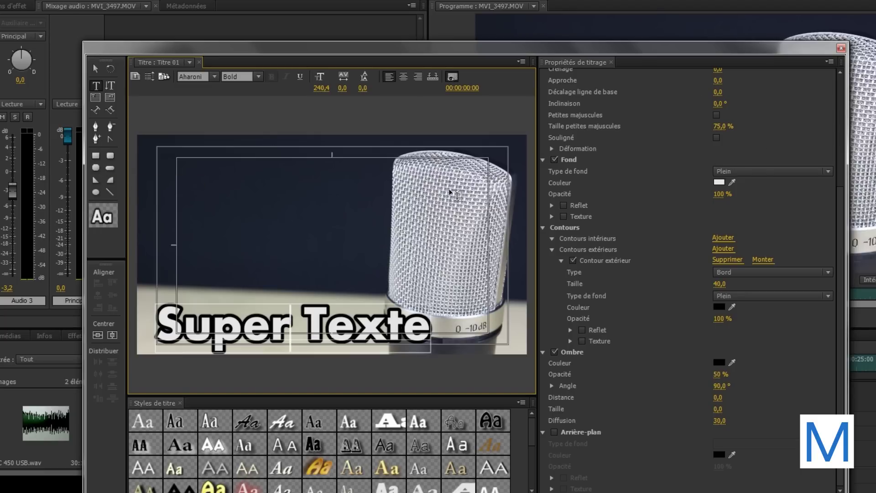
left_click_drag(479, 45, 460, 39)
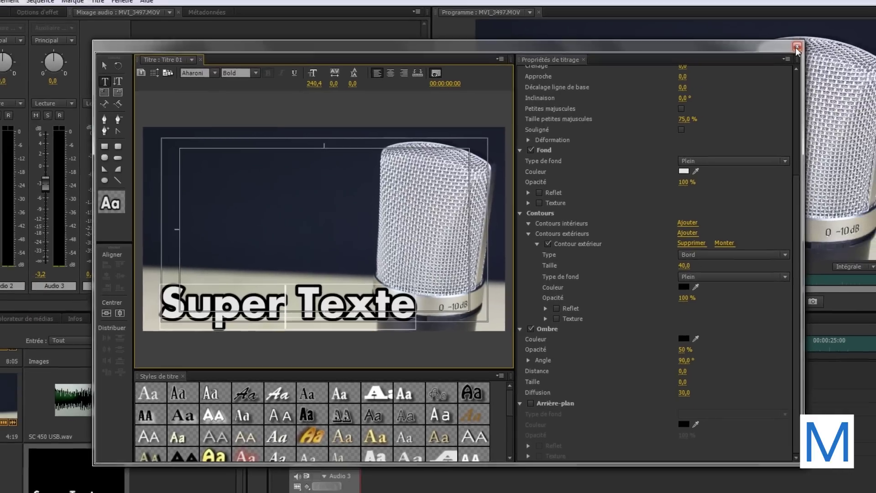
left_click(820, 44)
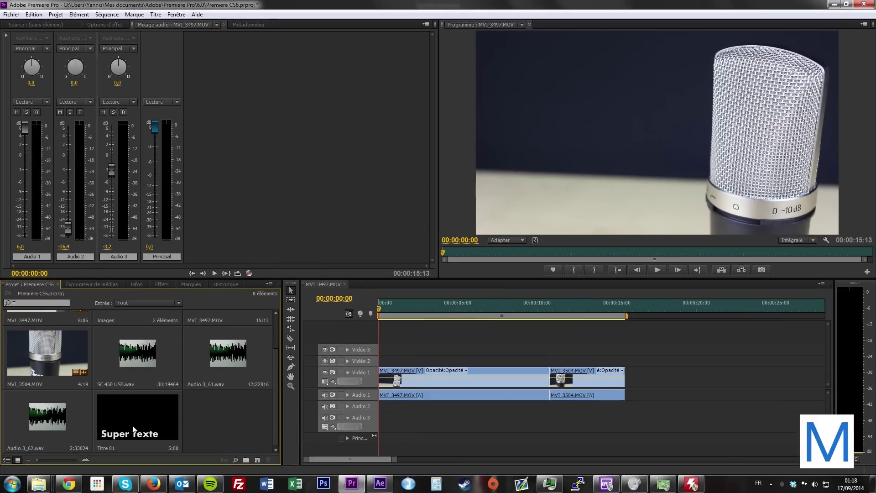
Put Titre 01 on Vidéo 2 at 00:00 and preview it around 00:00:03:05
left_click(114, 418)
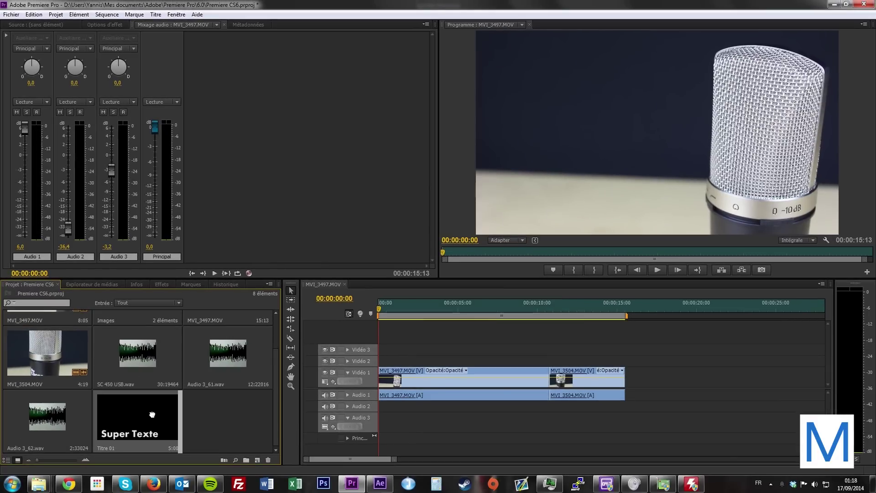
mouse_move(132, 420)
left_mouse_down()
mouse_move(410, 362)
mouse_move(378, 367)
left_mouse_up()
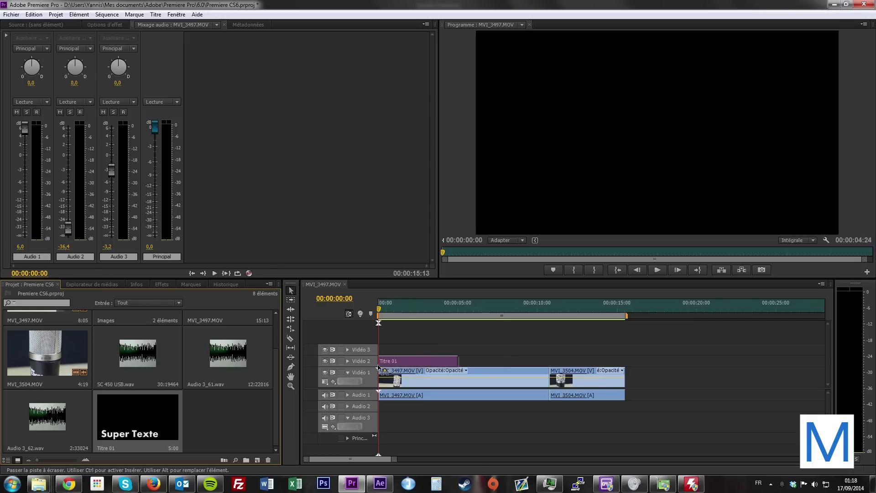
left_click(386, 308)
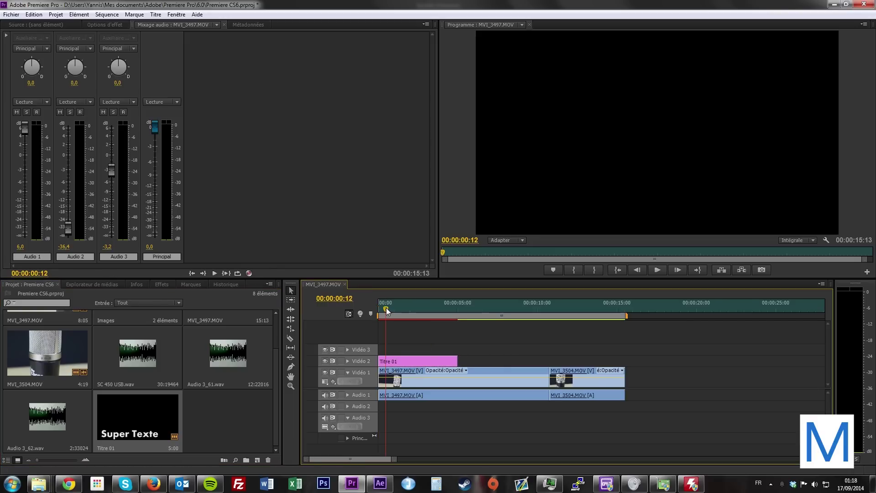
left_click(430, 309)
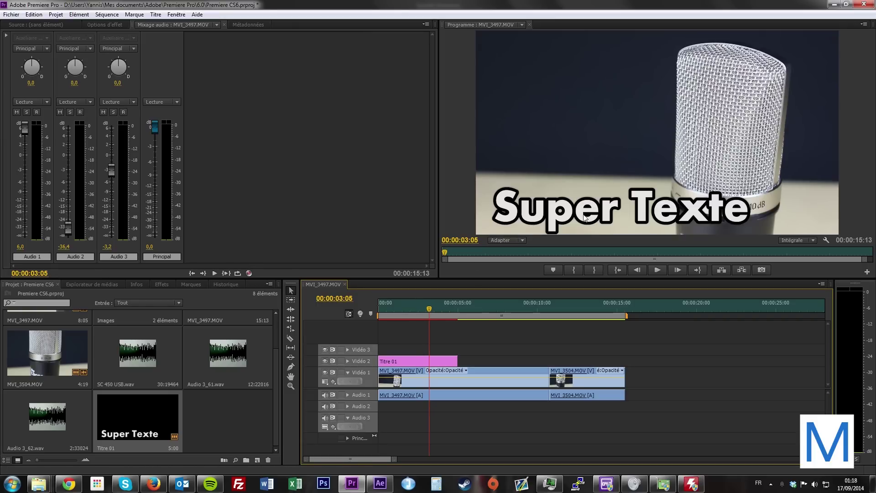
left_click(438, 361)
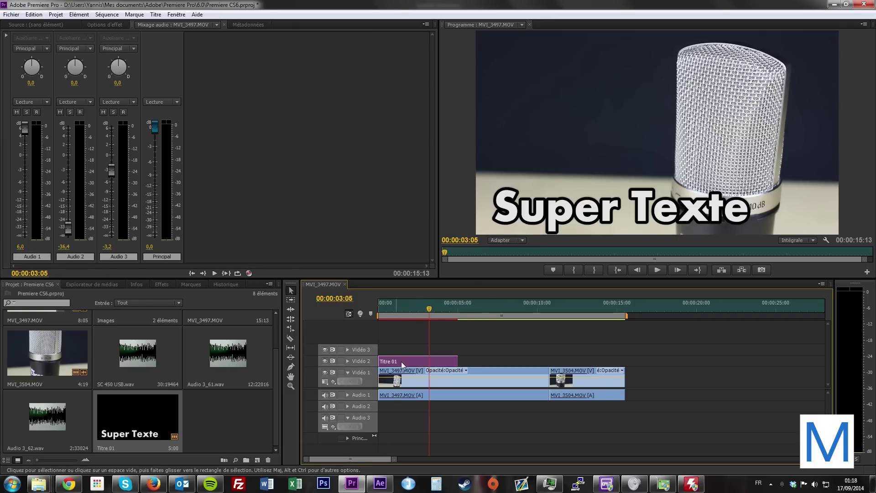
mouse_move(422, 308)
left_mouse_down()
mouse_move(382, 308)
mouse_move(439, 306)
mouse_move(396, 313)
left_mouse_up()
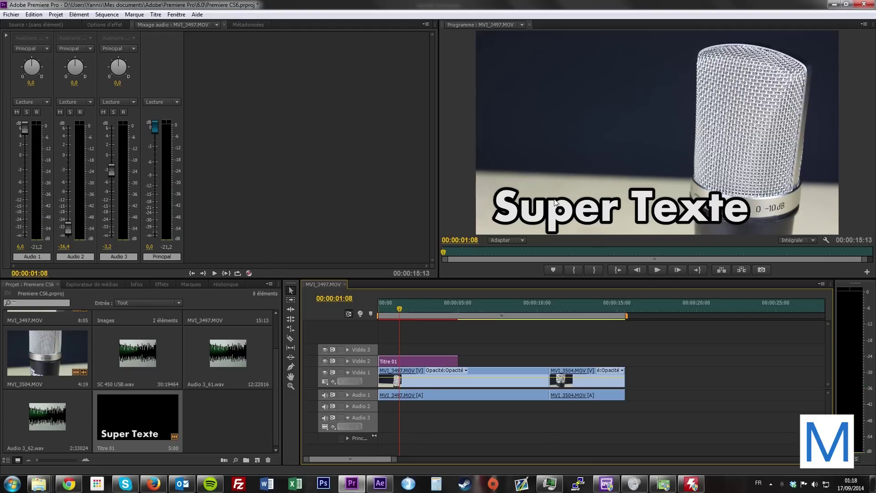
Reopen Titre 01, move Super Texte up-right to about X 897,8, Y 888,7, then play back
double_click(412, 359)
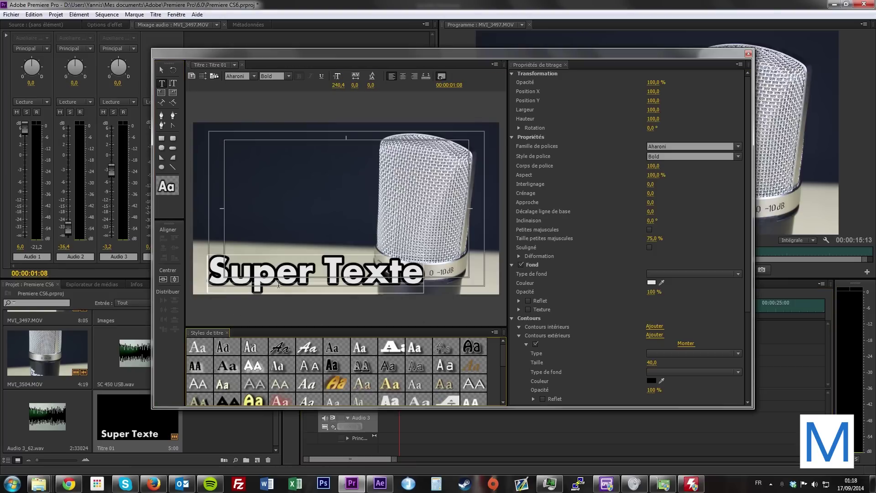
mouse_move(275, 279)
left_mouse_down()
mouse_move(315, 258)
mouse_move(294, 270)
left_mouse_up()
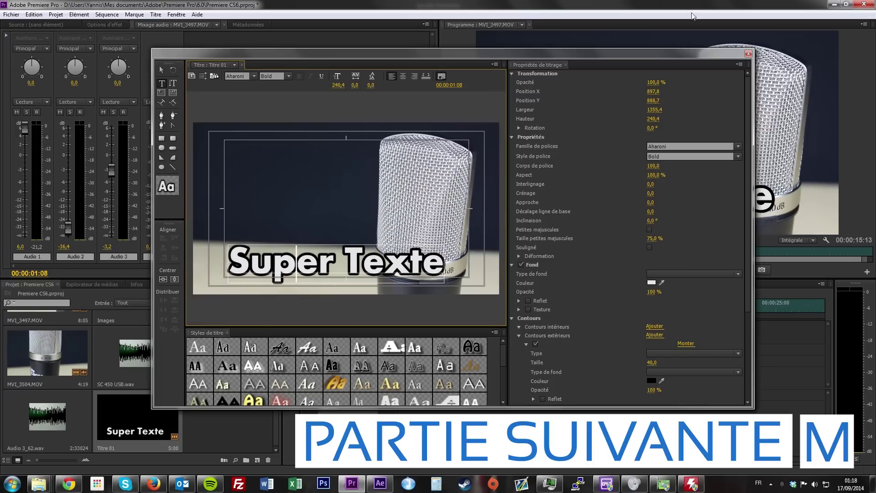
left_click(747, 53)
key("space")
mouse_move(462, 307)
left_mouse_down()
mouse_move(376, 317)
mouse_move(401, 319)
left_mouse_up()
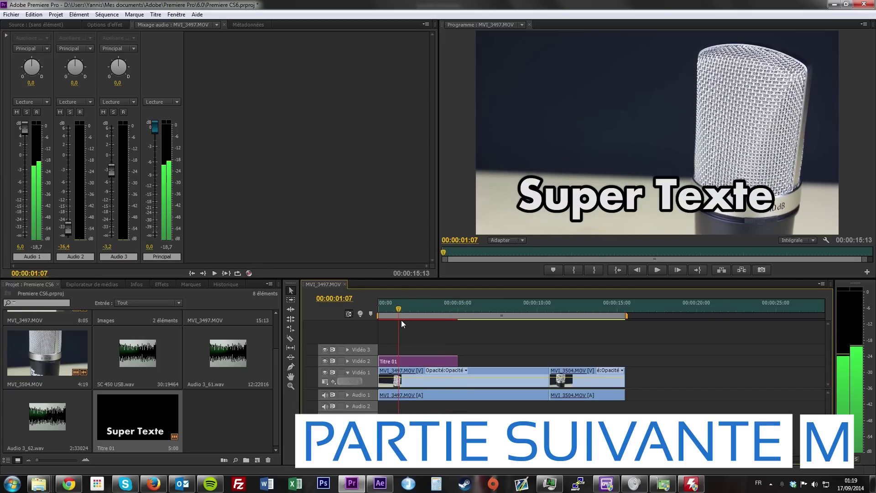